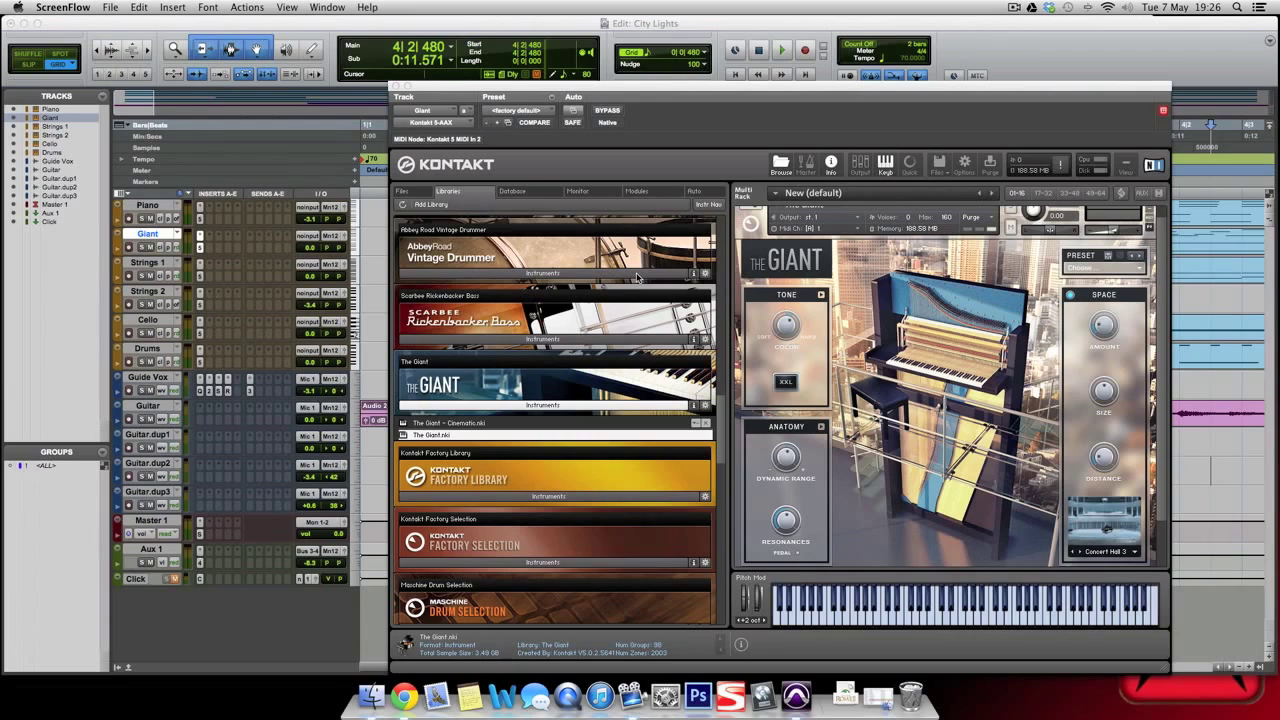
- Switch to Chrome, view the enlarged photo of the original piano on The Giant product page, and return to Pro Tools
scroll(1050, 358, "up", 1)
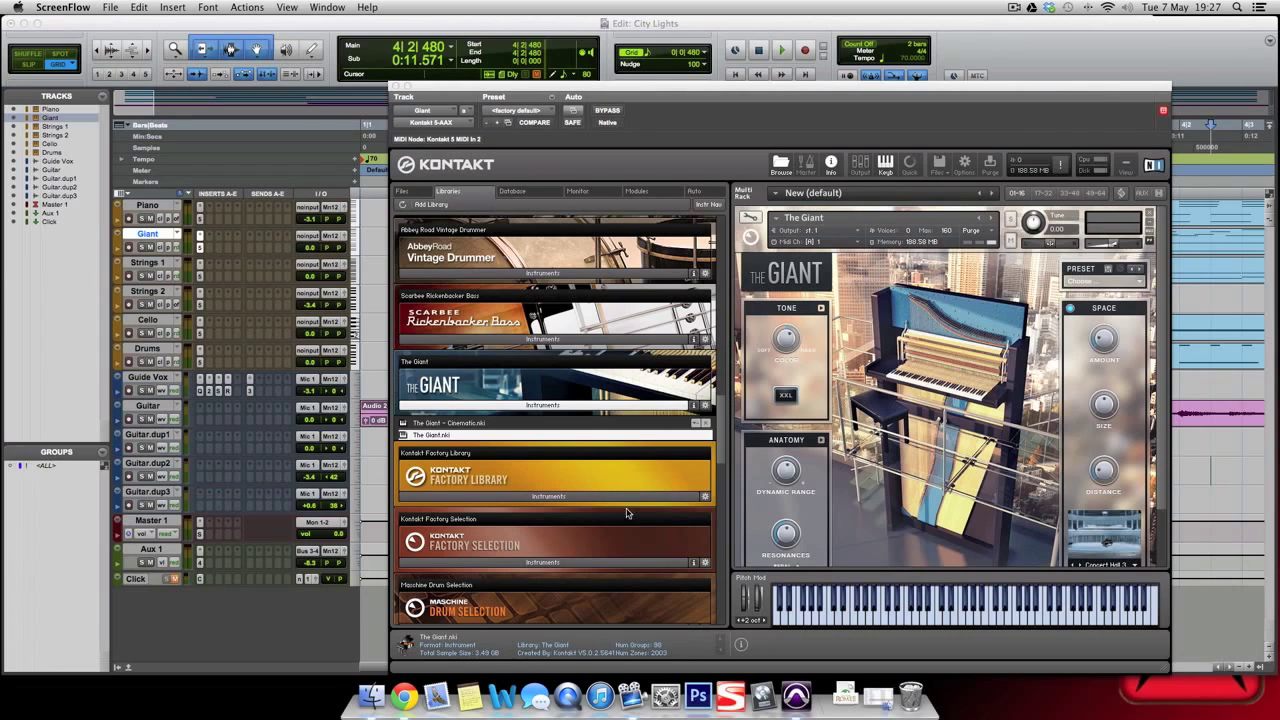
left_click(403, 698)
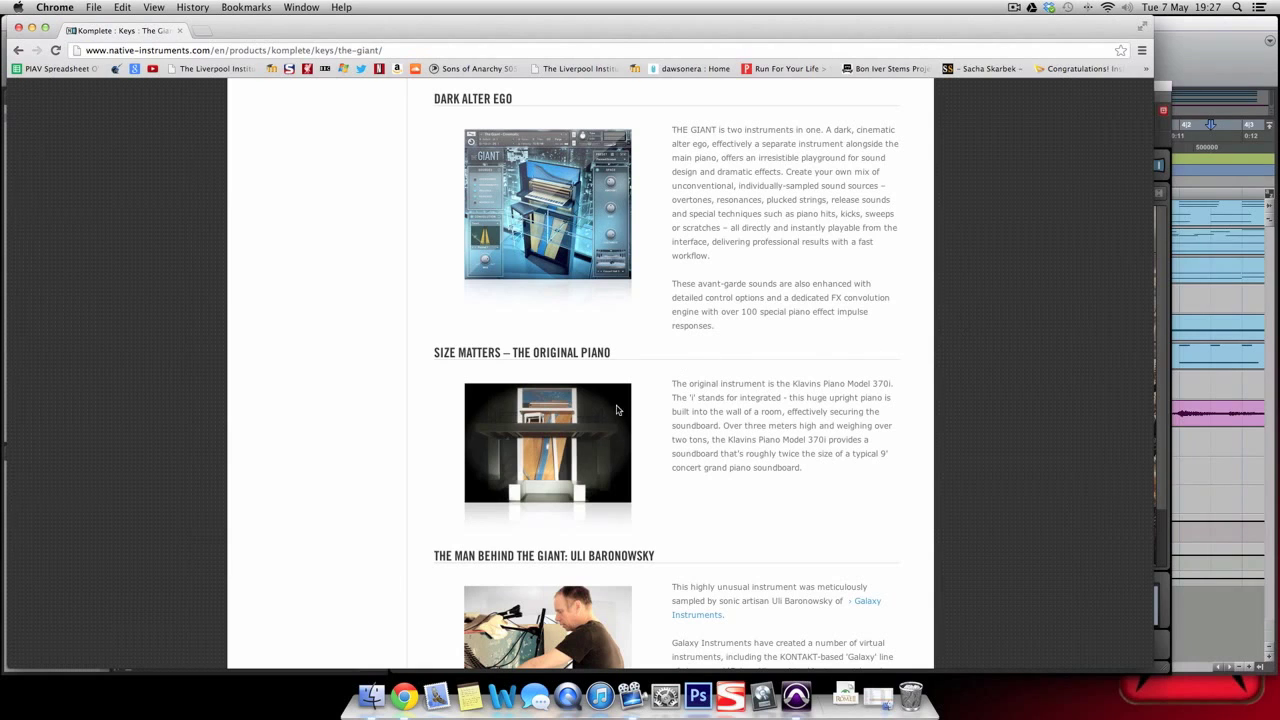
left_click(535, 421)
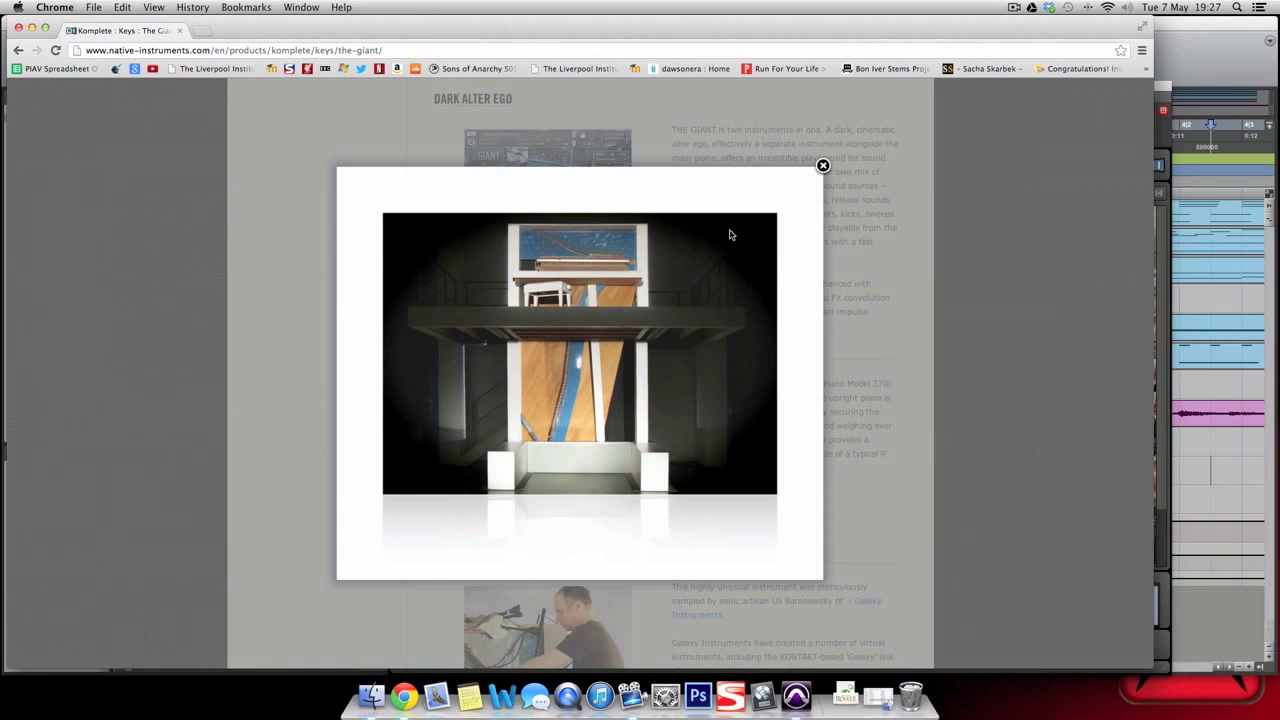
left_click(823, 166)
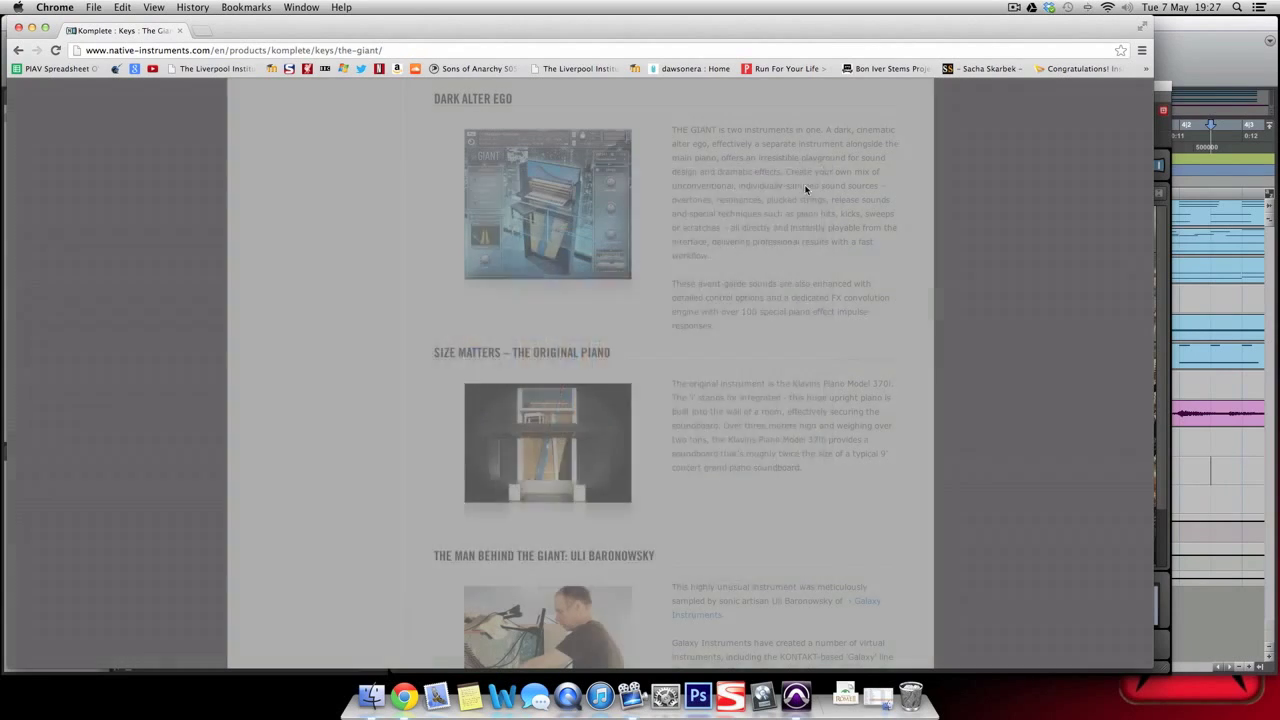
left_click(1208, 456)
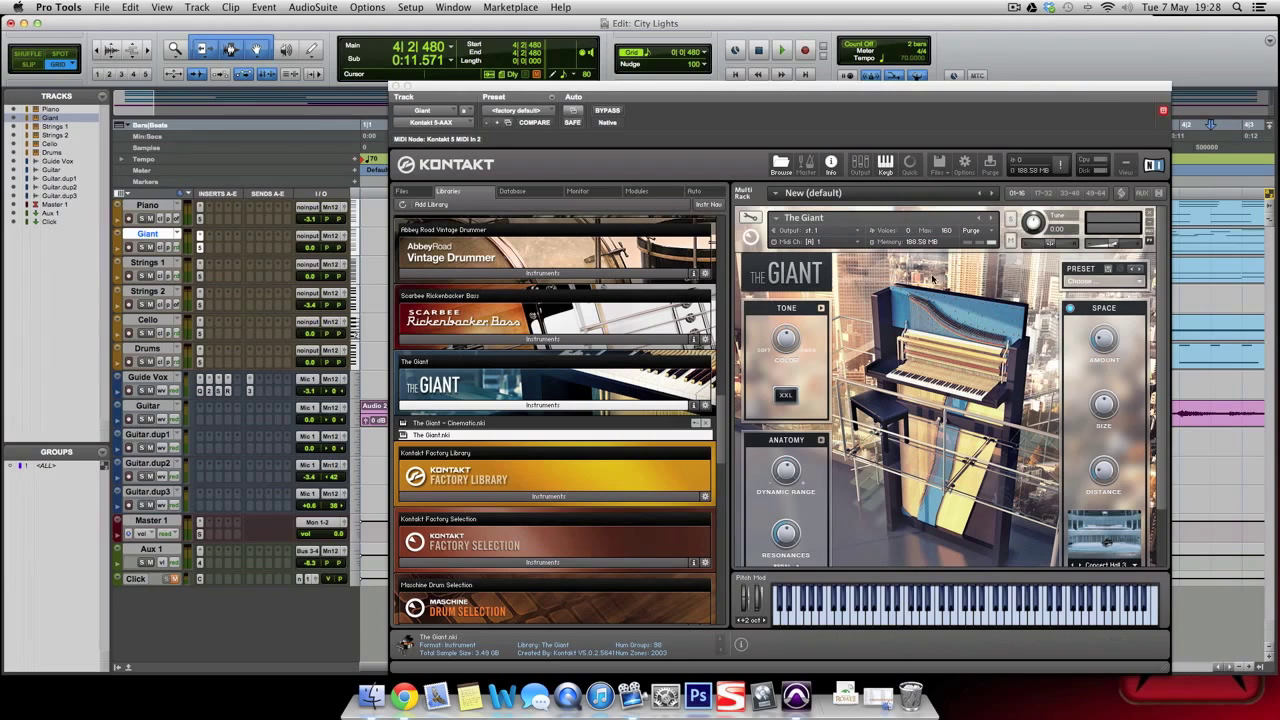
- Start MIDI CC# automation learning for the Color knob in The Giant's Tone section
right_click(788, 337)
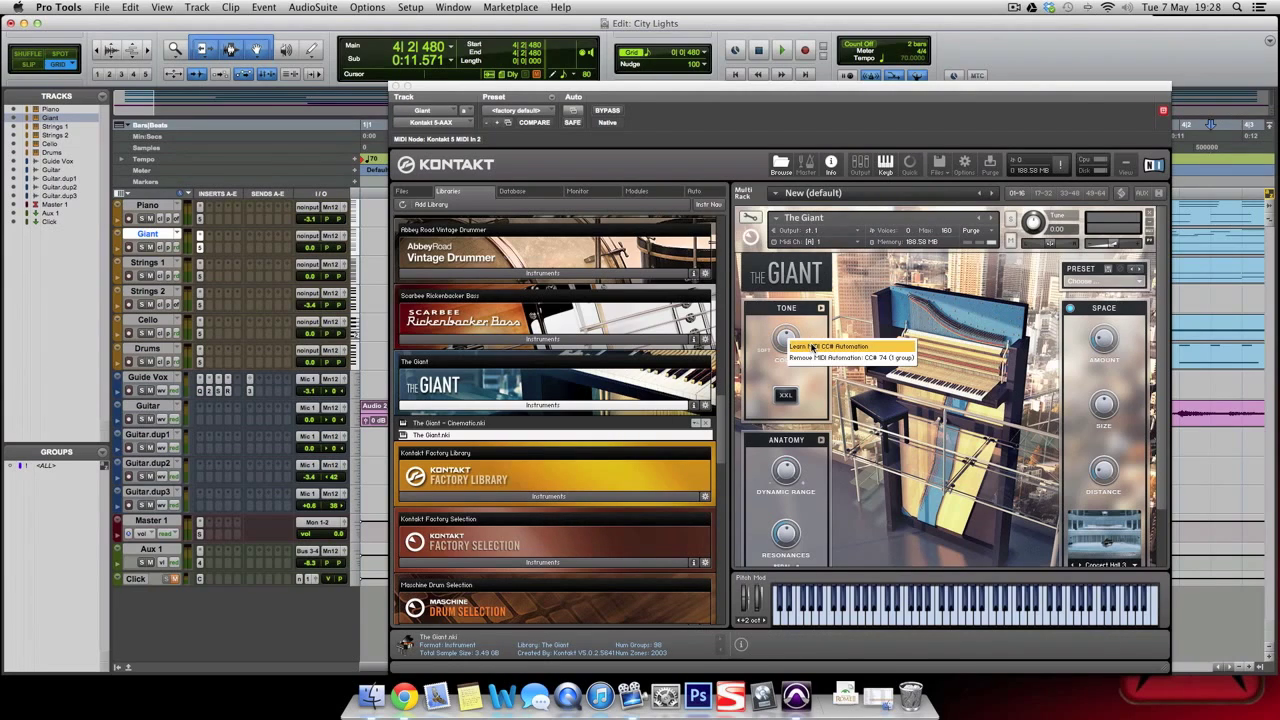
left_click(810, 352)
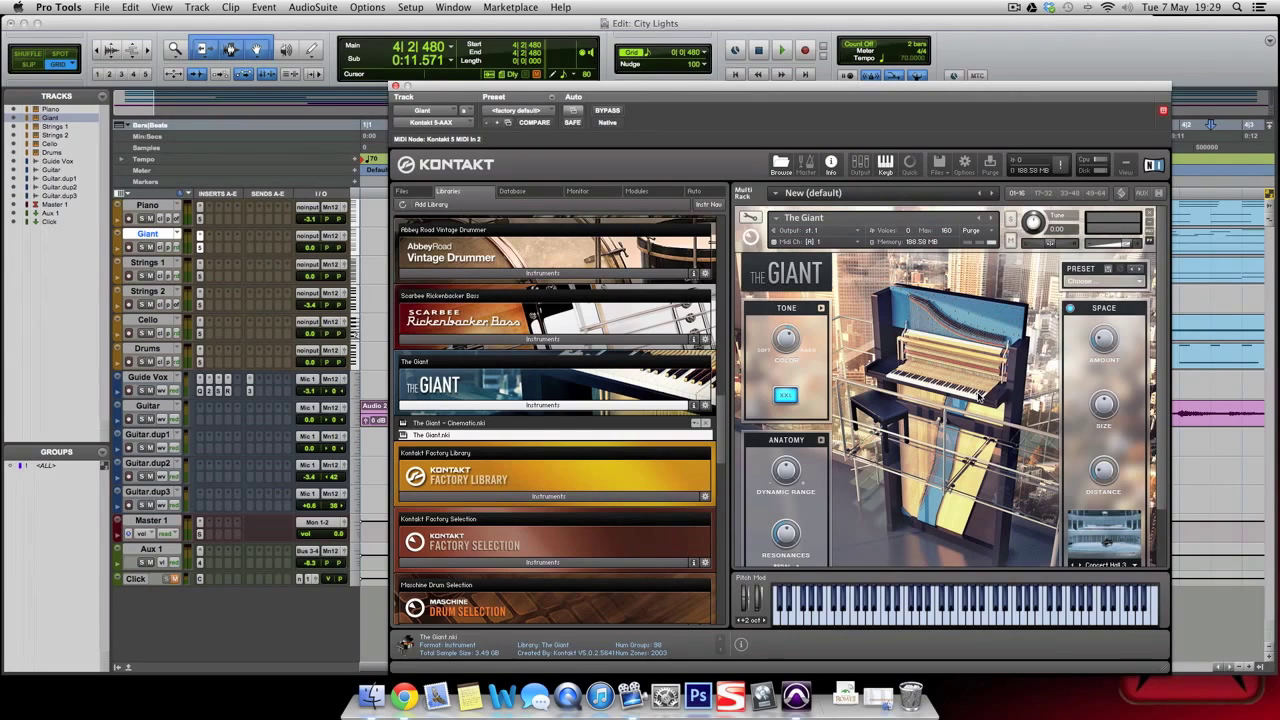
scroll(978, 398, "down", 2)
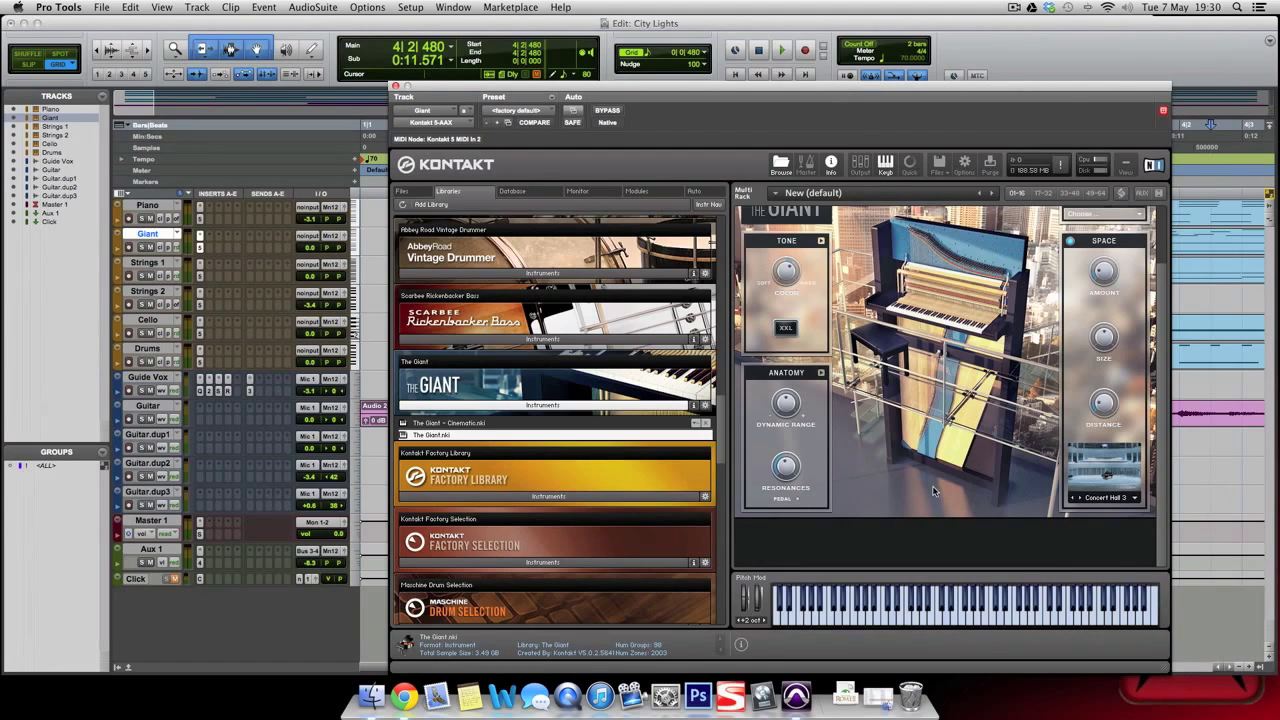
- Audition The Giant's Basic Giant preset and load the Dream Land preset
scroll(934, 490, "up", 3)
left_click(1143, 284)
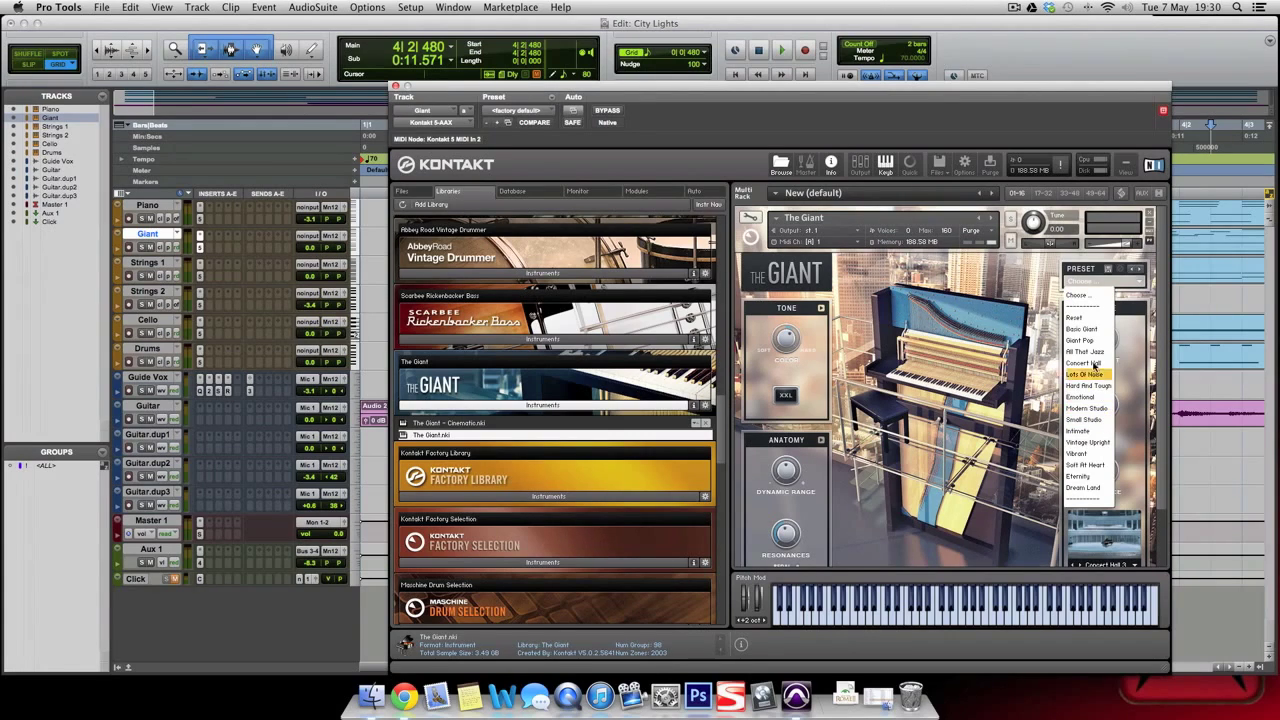
left_click(1090, 330)
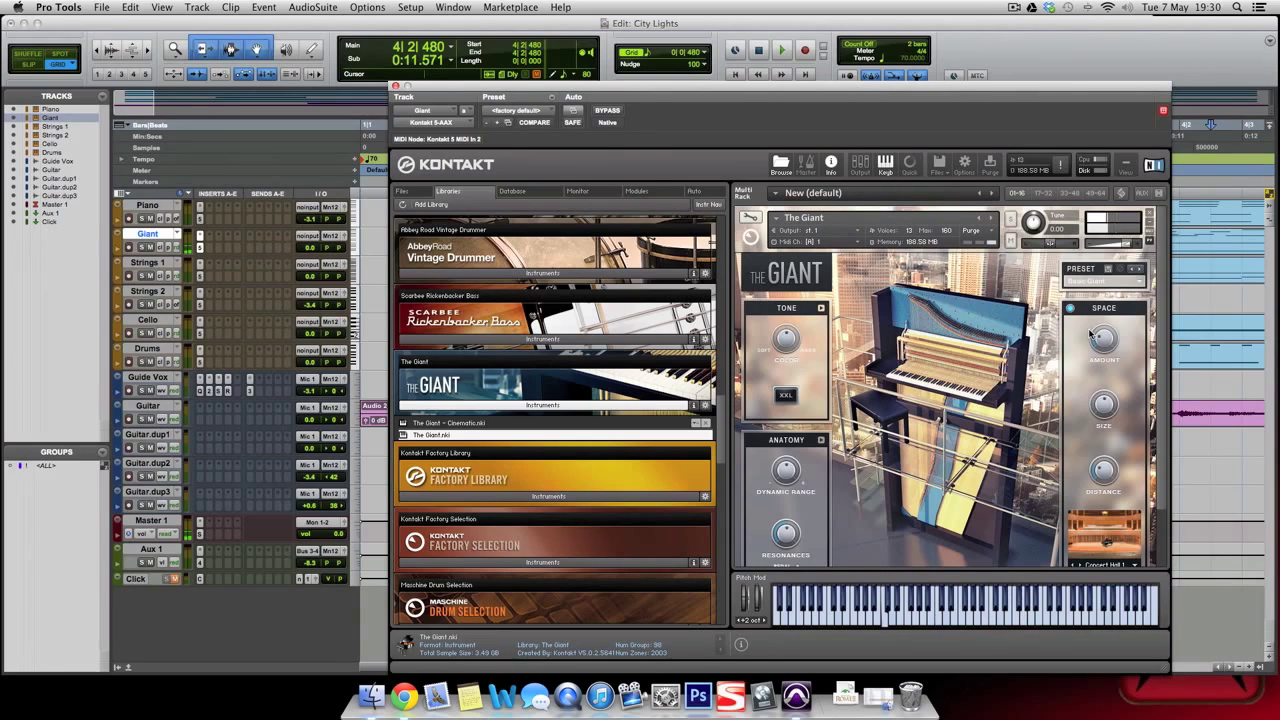
left_click(1144, 285)
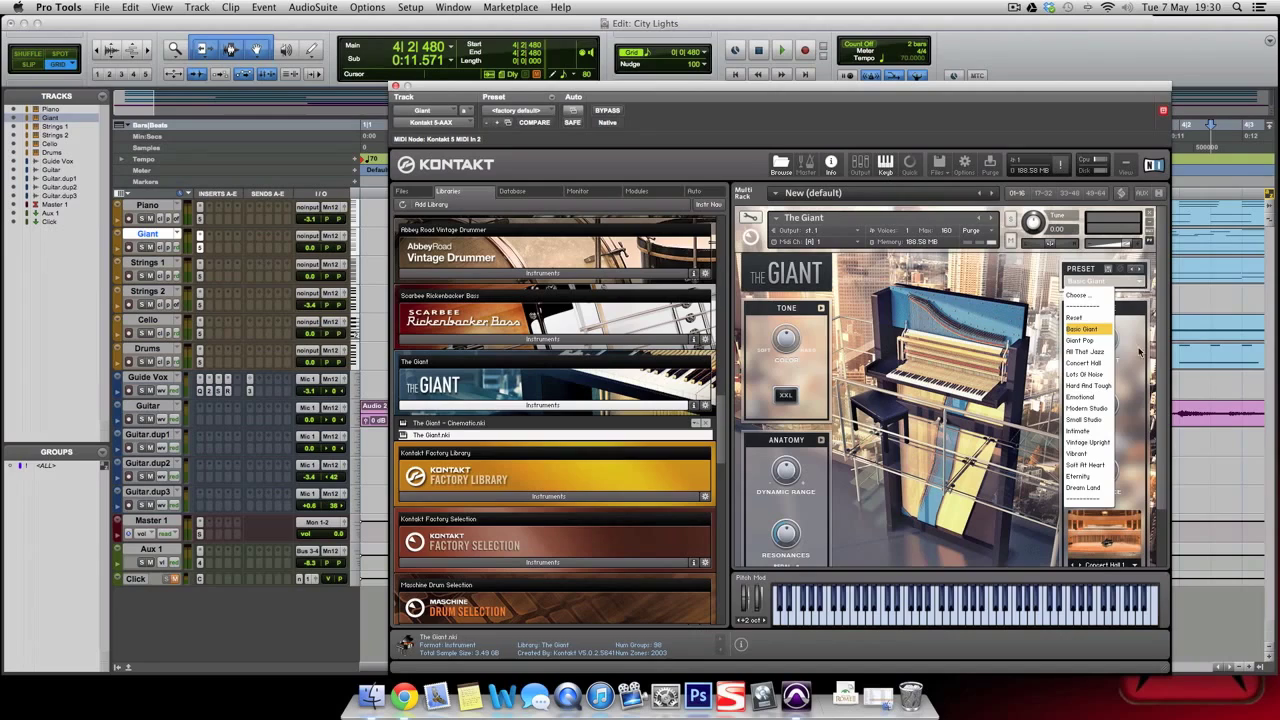
left_click(1100, 487)
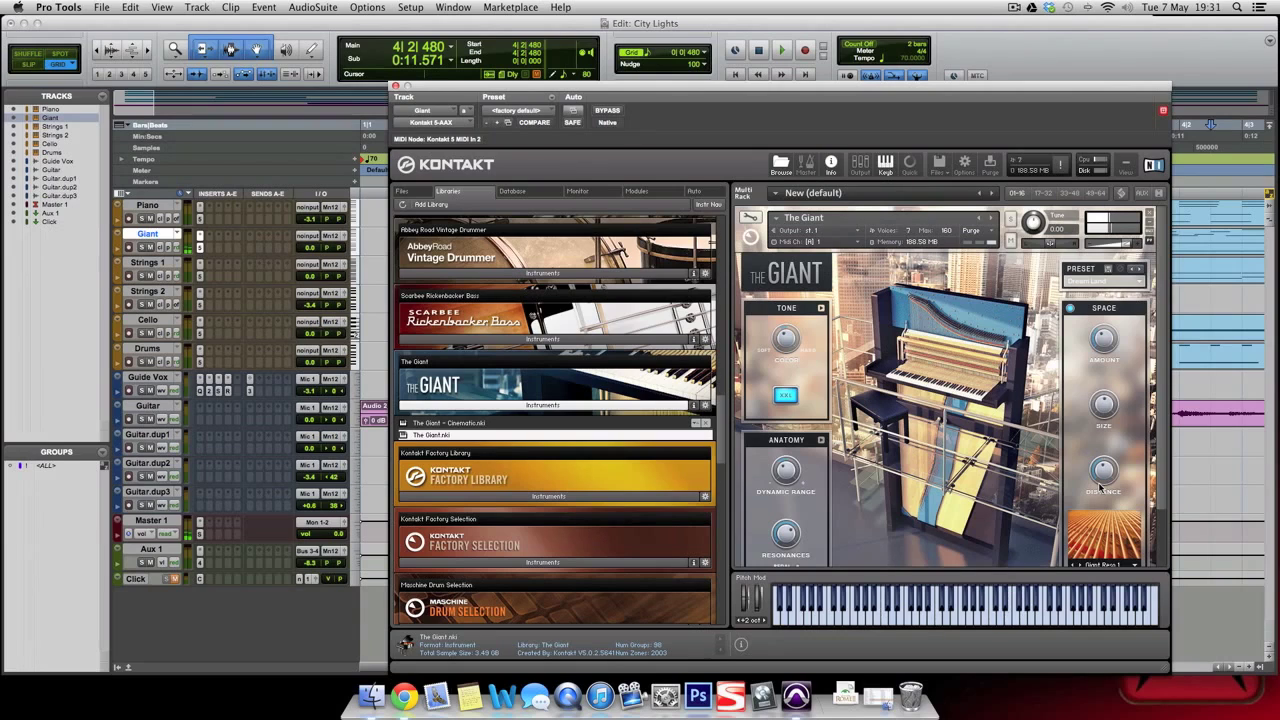
- Show the detailed Tone settings of The Giant to examine its equalizer, XXL amount, low keys and compressor
scroll(947, 398, "down", 2)
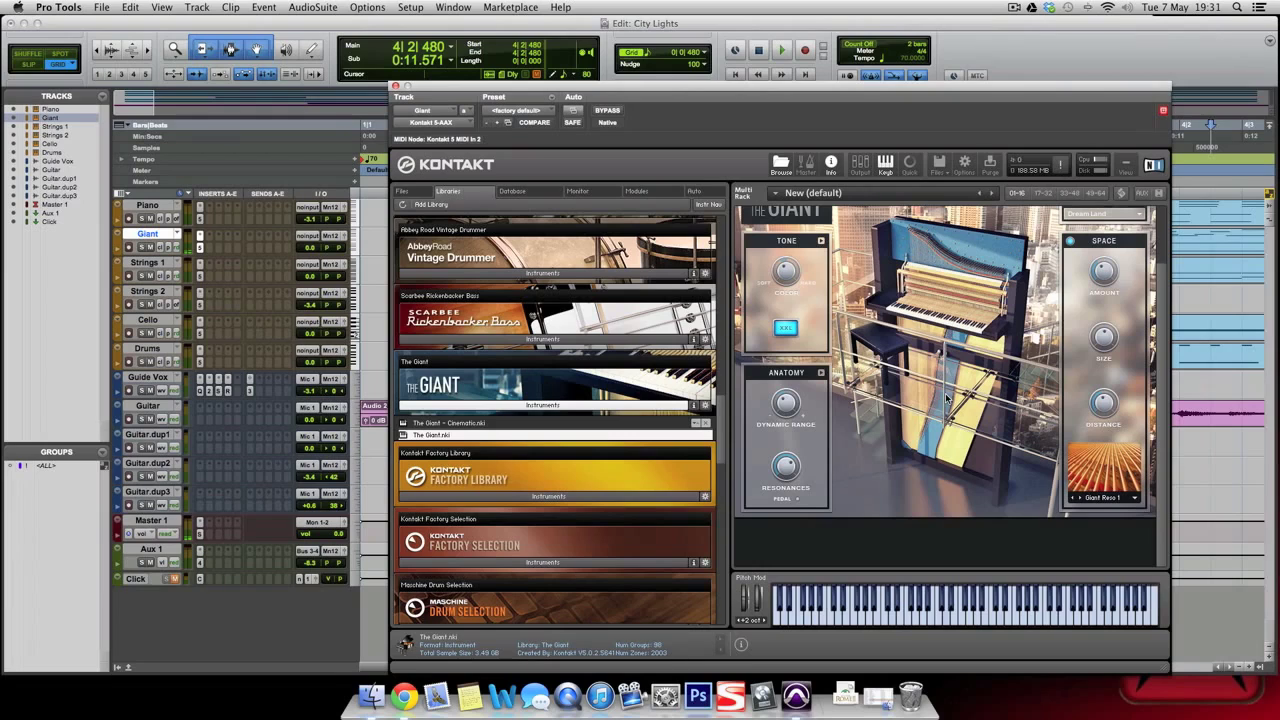
scroll(975, 396, "up", 2)
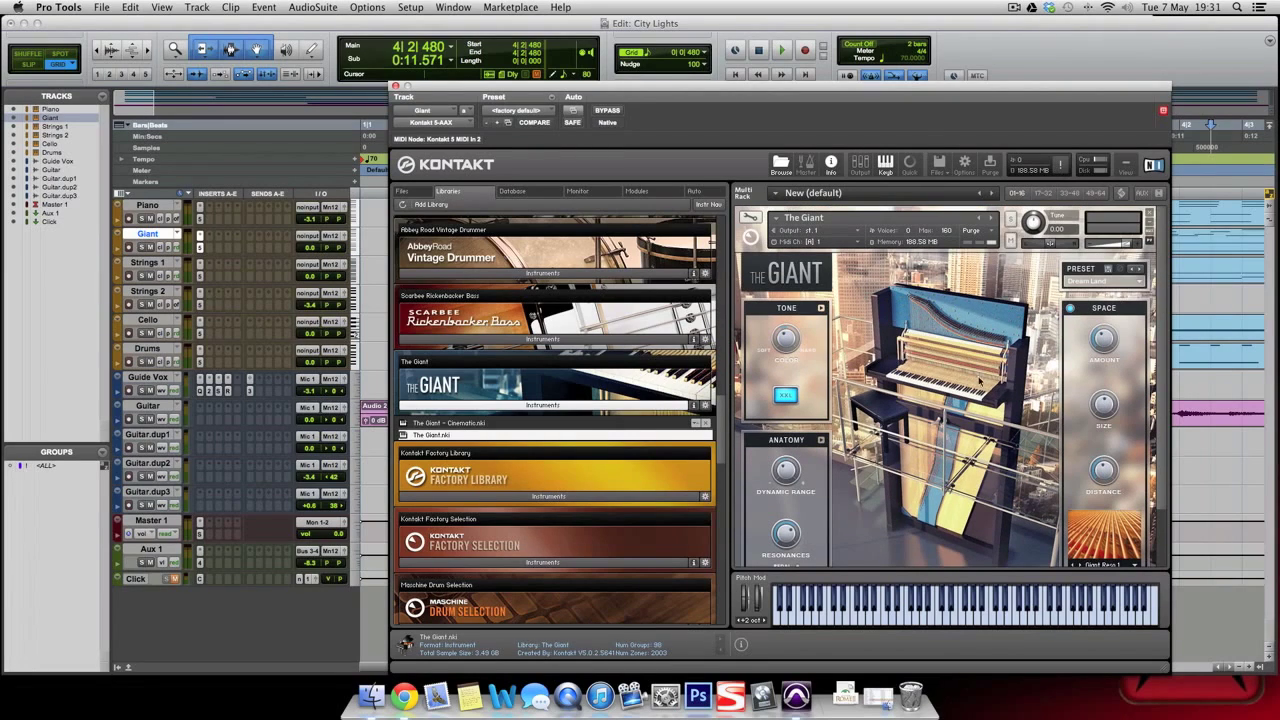
left_click(821, 308)
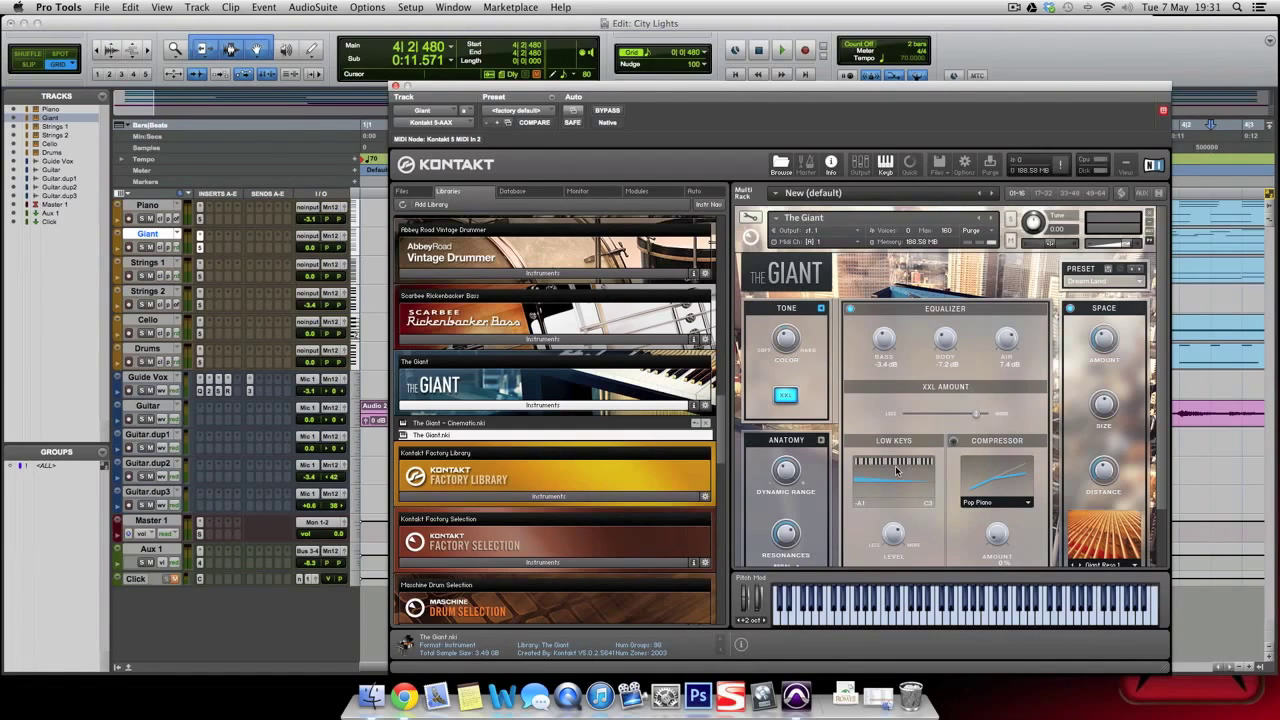
- Enable the hammer noise in the detailed Anatomy settings, set its level to -31.0 dB, and close the settings page
scroll(897, 469, "down", 2)
left_click(821, 373)
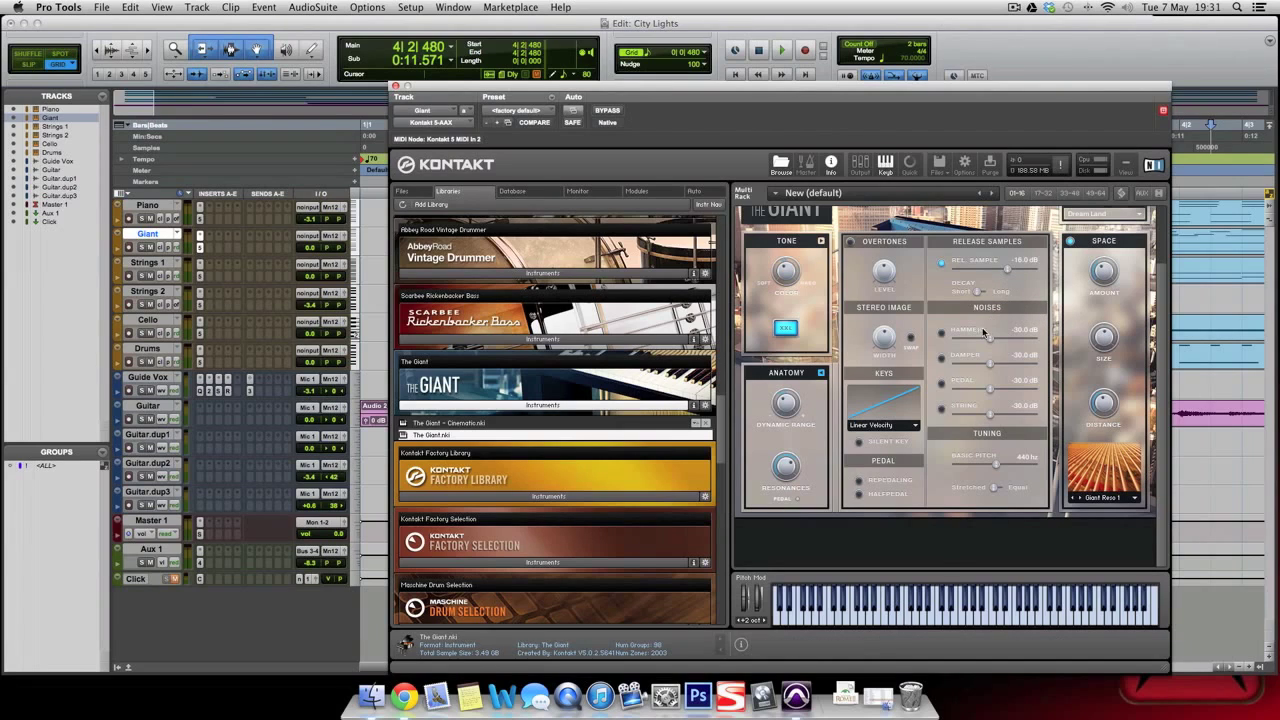
left_click(940, 333)
mouse_move(987, 340)
left_mouse_down()
mouse_move(1036, 338)
mouse_move(988, 341)
left_mouse_up()
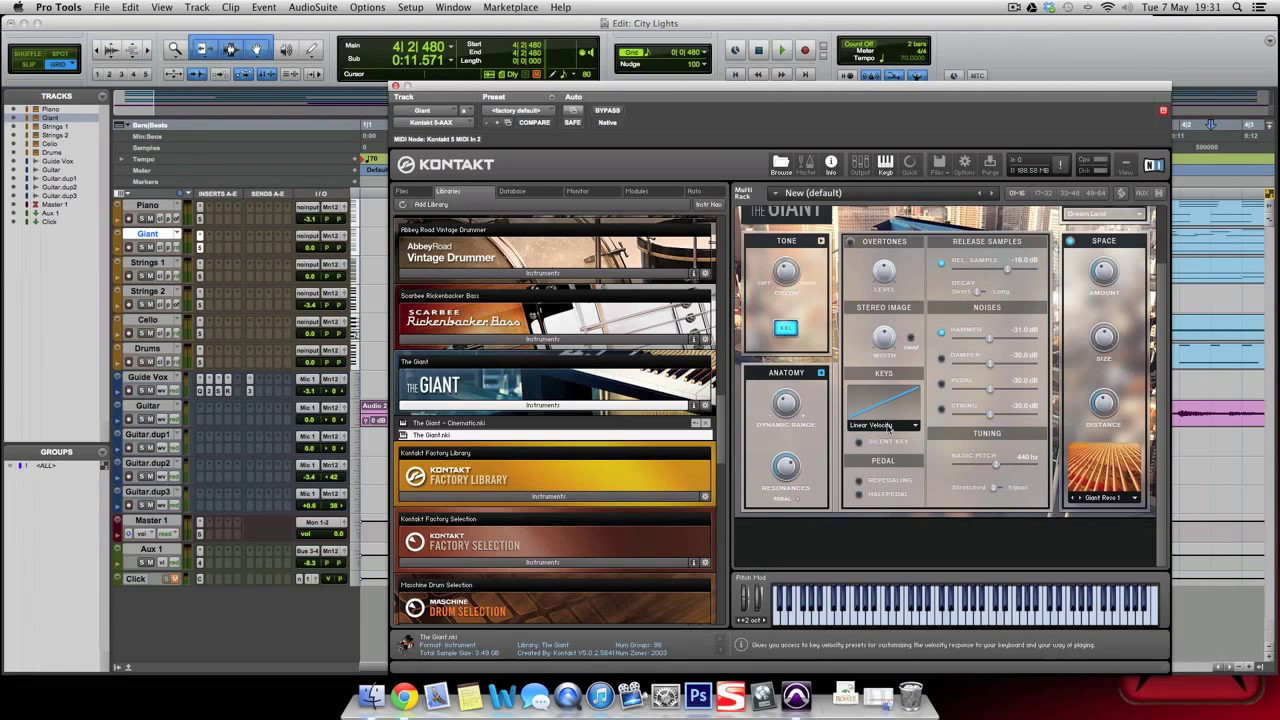
left_click(818, 372)
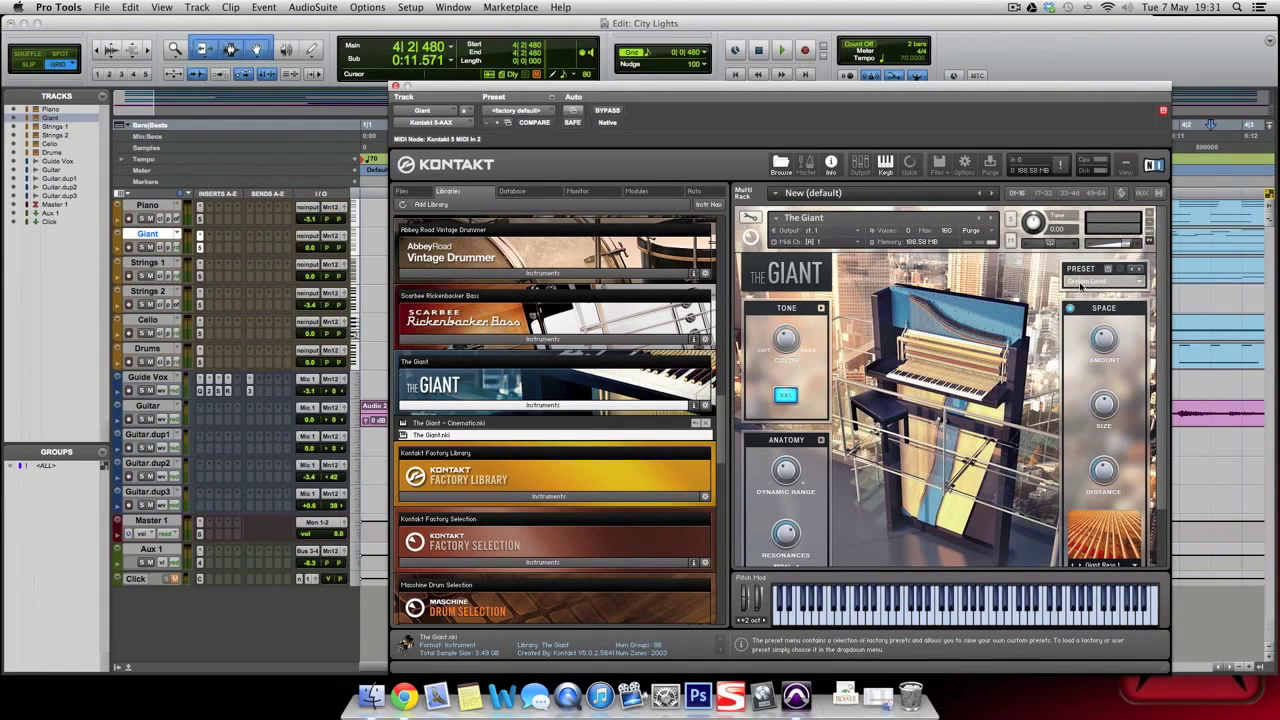
- Reset The Giant's preset and replace the instrument with The Giant - Cinematic from the library
left_click(1082, 283)
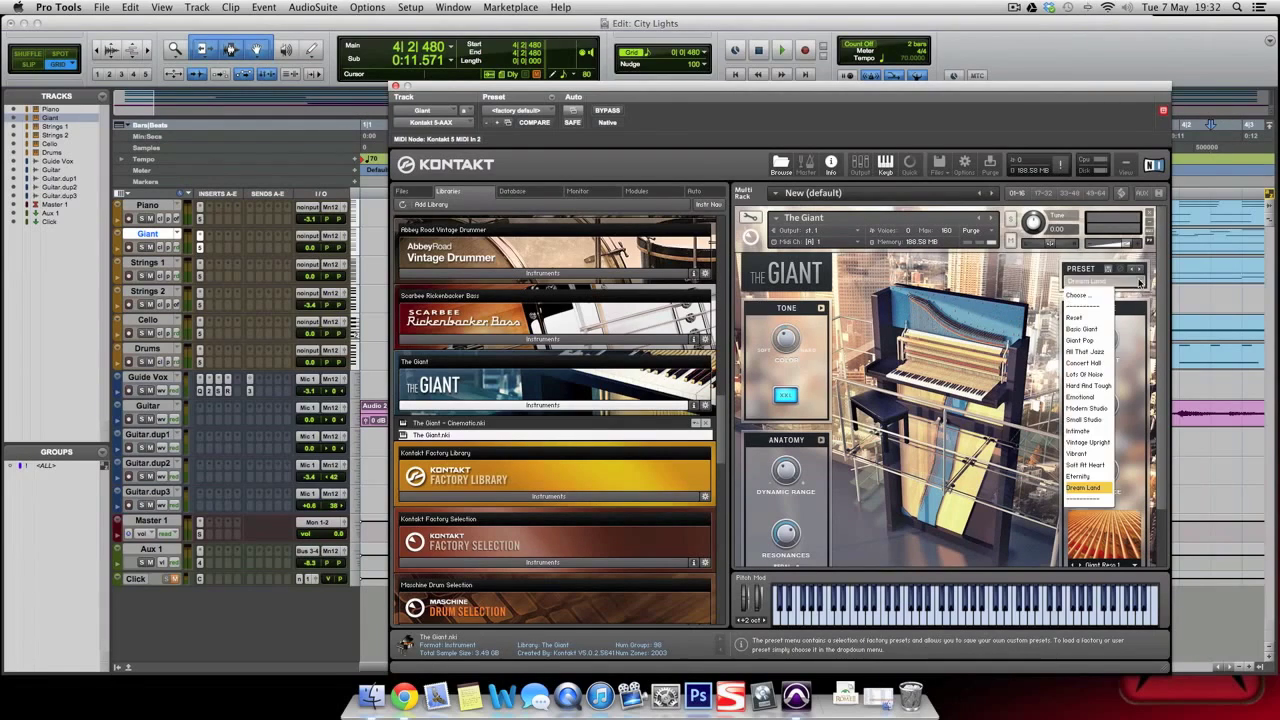
left_click(1088, 317)
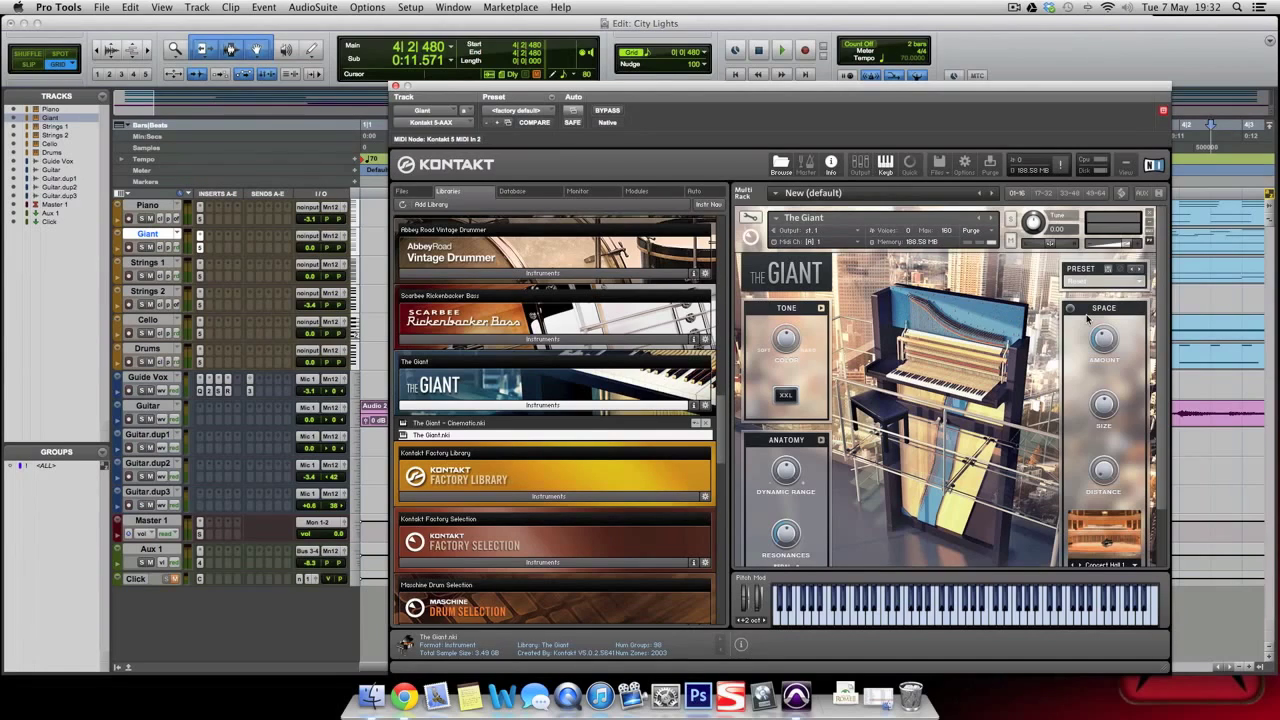
left_click(1150, 211)
double_click(493, 424)
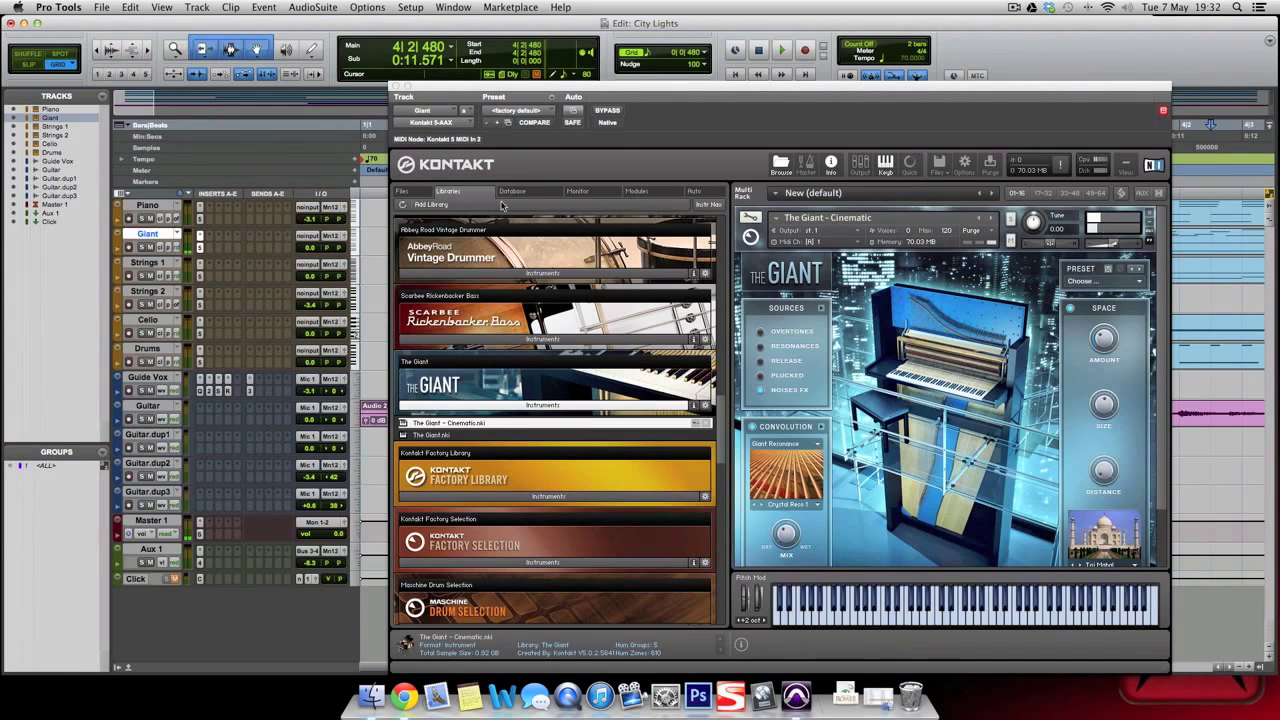
- Audition the Cinematic instrument's sound sources by switching them on and off, ending with all five sources enabled
left_click(760, 390)
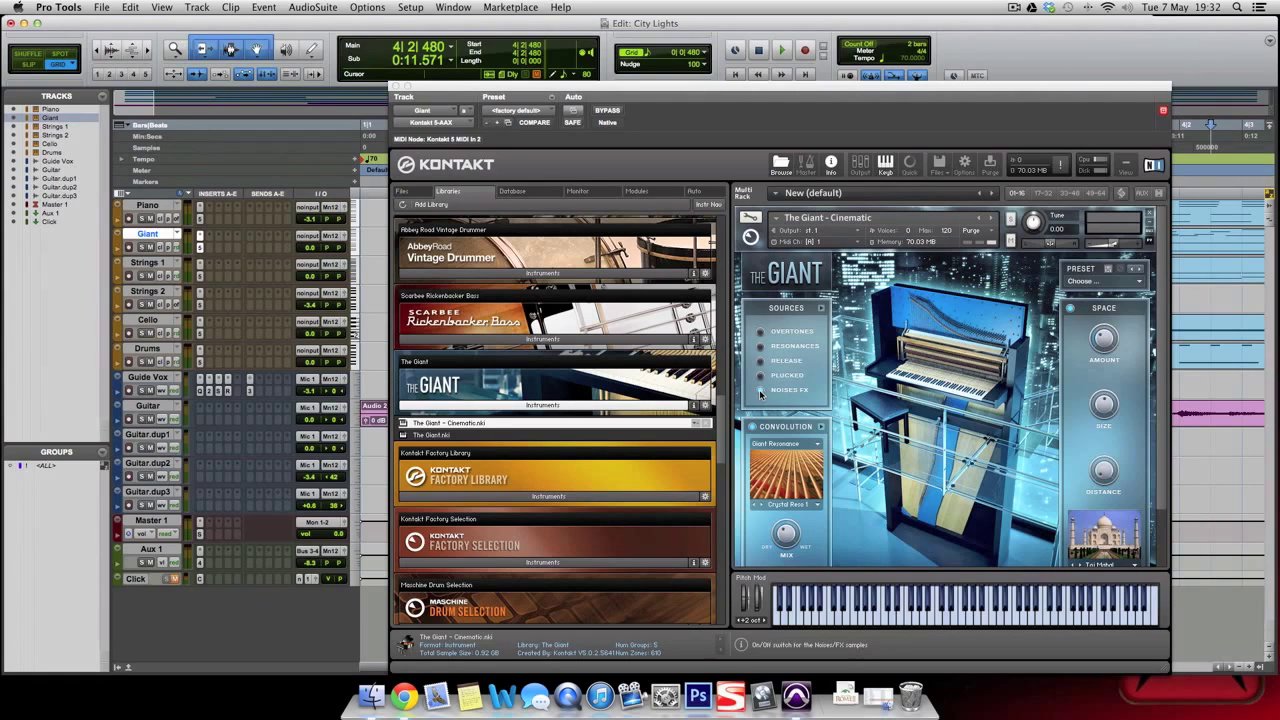
left_click(761, 331)
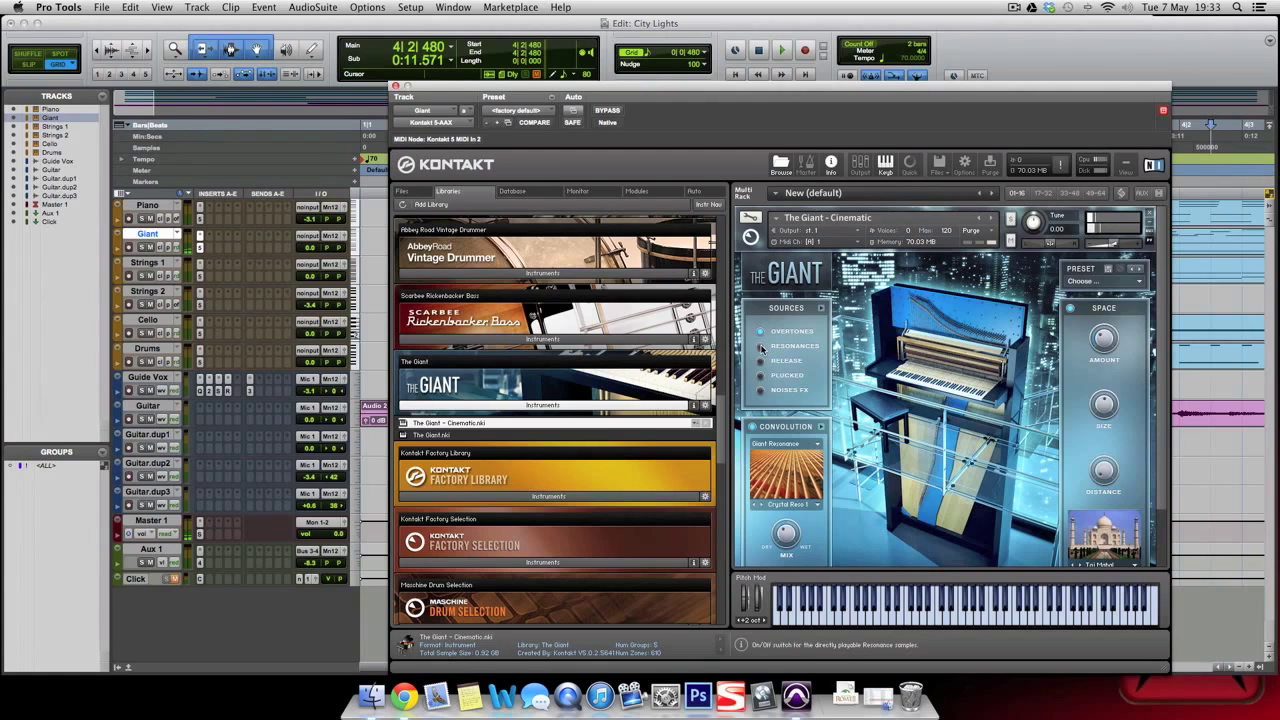
left_click(761, 346)
left_click(761, 360)
left_click(761, 331)
left_click(760, 375)
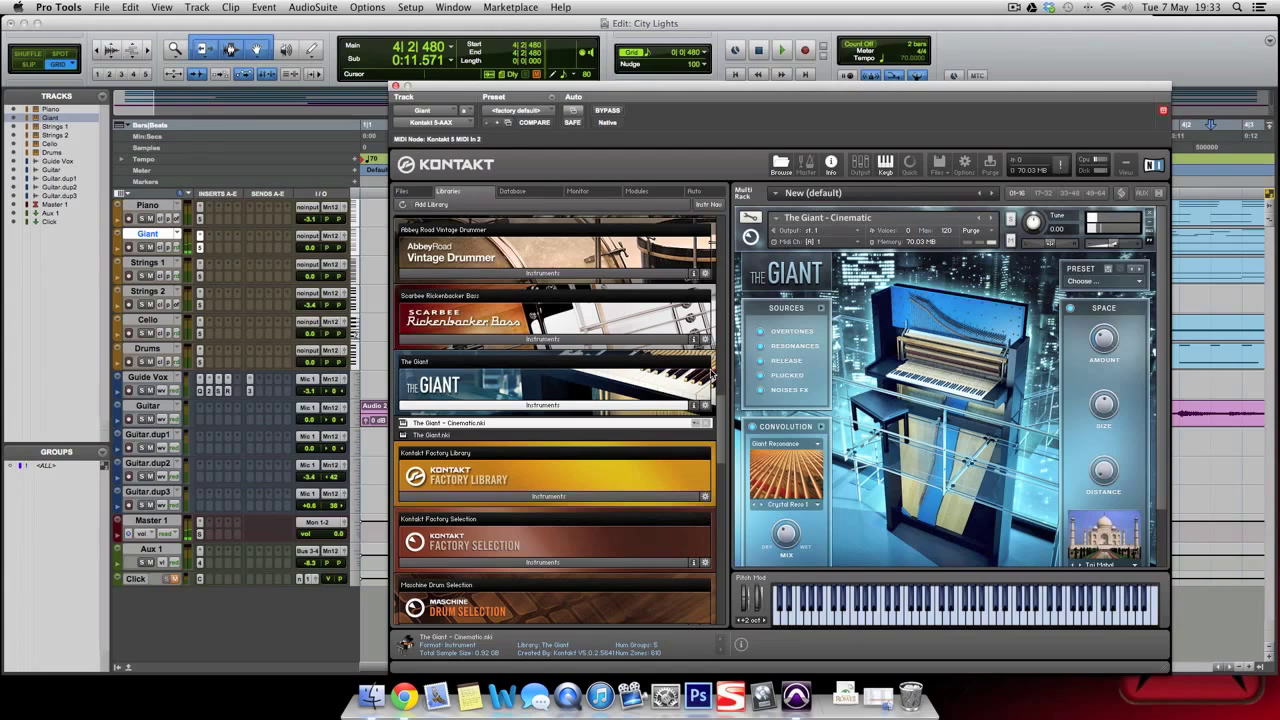
- Switch off the Overtones, Resonances and Release sources of the Cinematic instrument
left_click(760, 331)
left_click(760, 346)
left_click(760, 360)
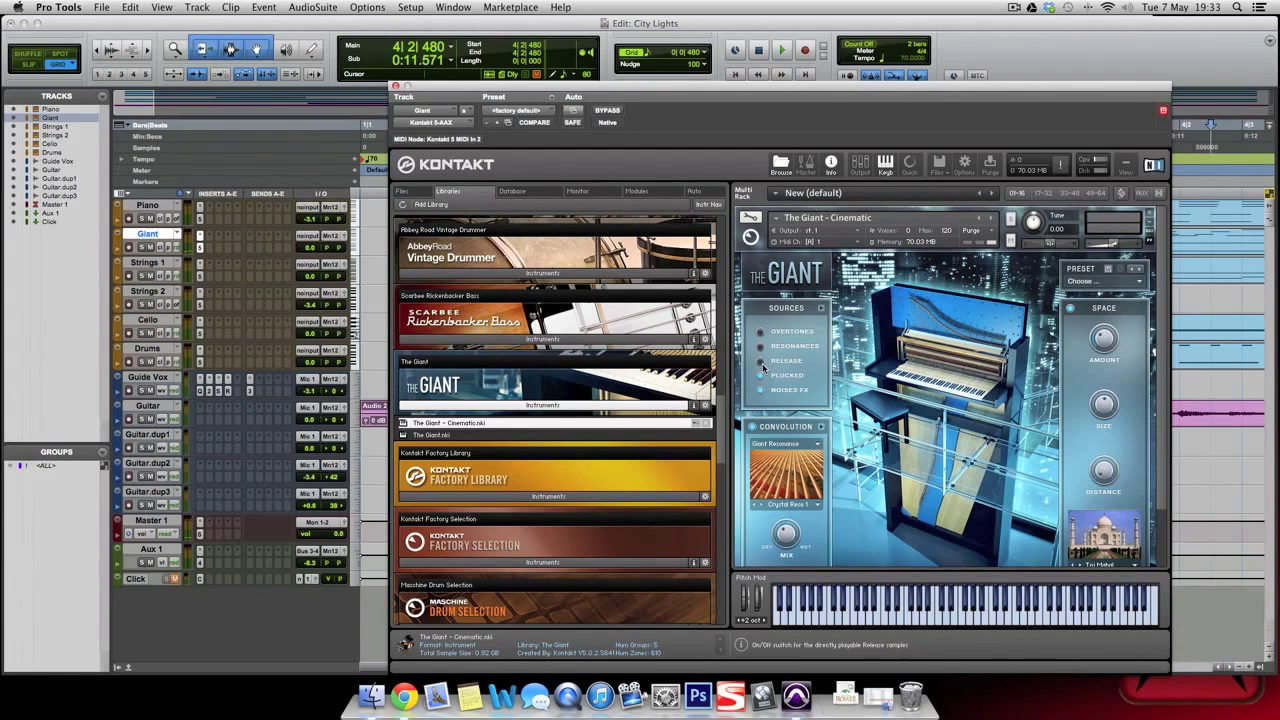
- Load the Solitude preset in The Giant - Cinematic and show the detailed Sources settings
left_click(1135, 281)
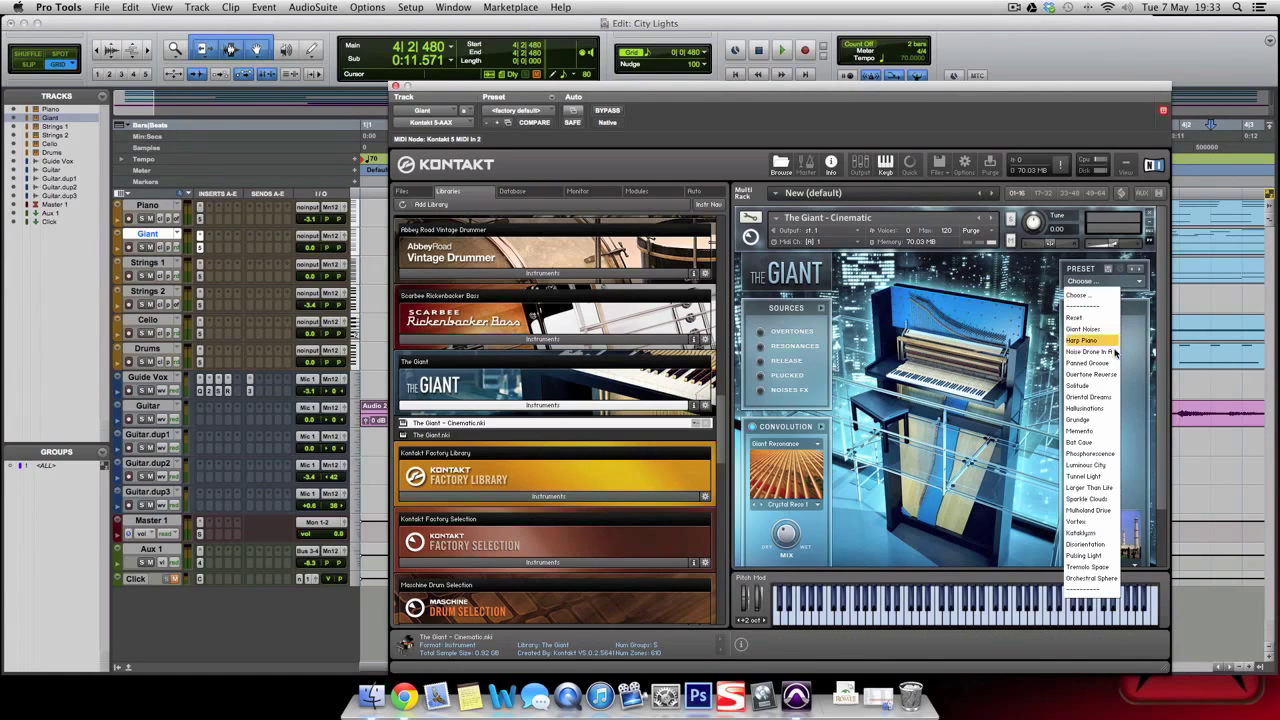
left_click(1099, 386)
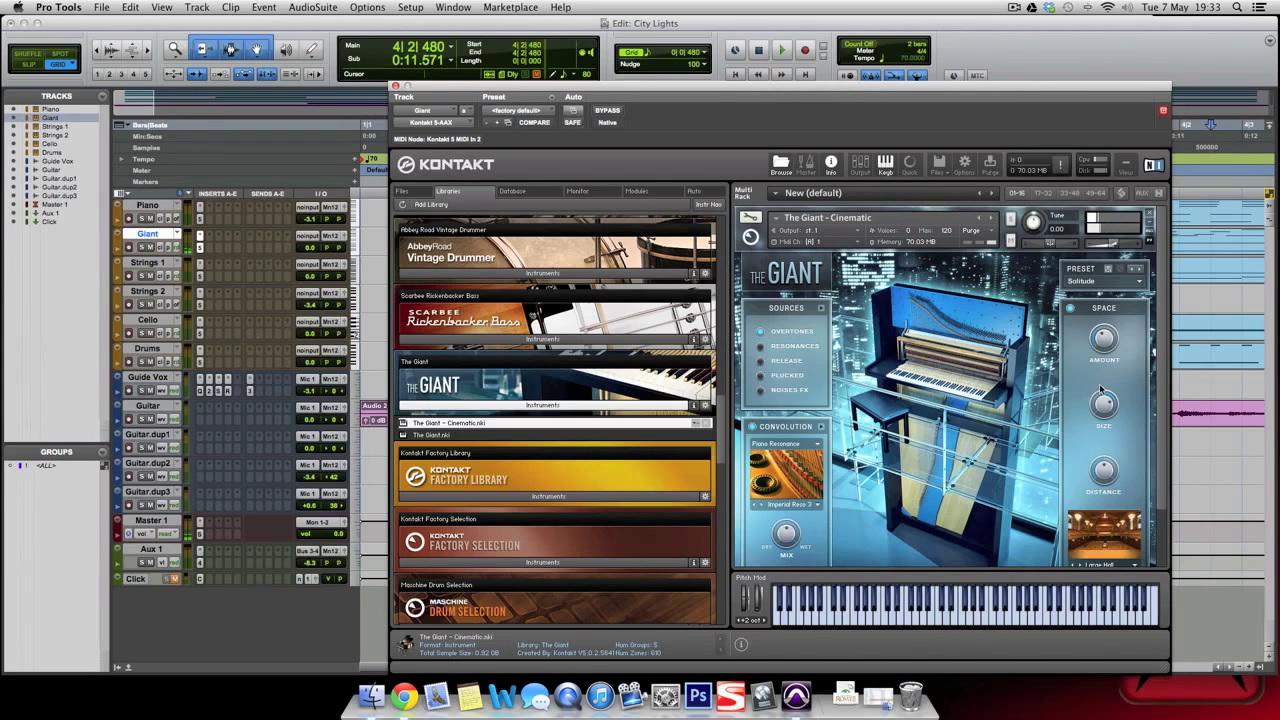
left_click(820, 309)
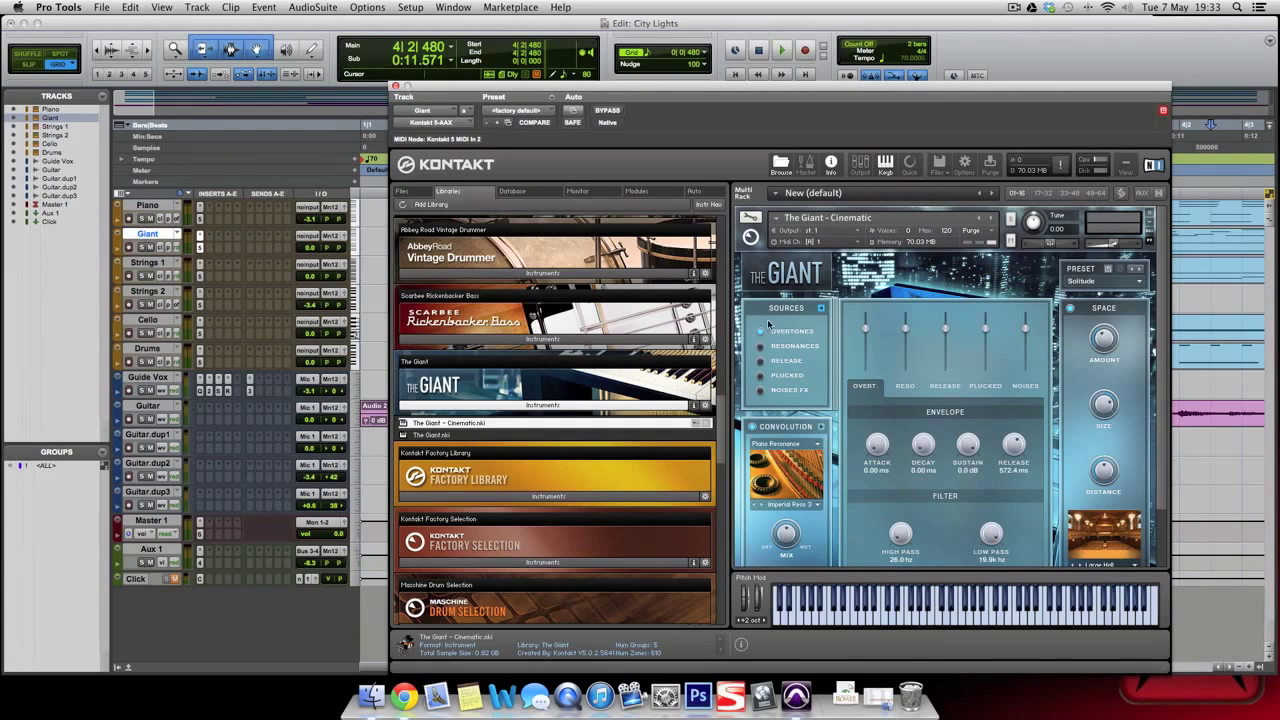
- Try adjusting the High Pass and Low Pass filter knobs for the Overtones source
scroll(864, 360, "down", 1)
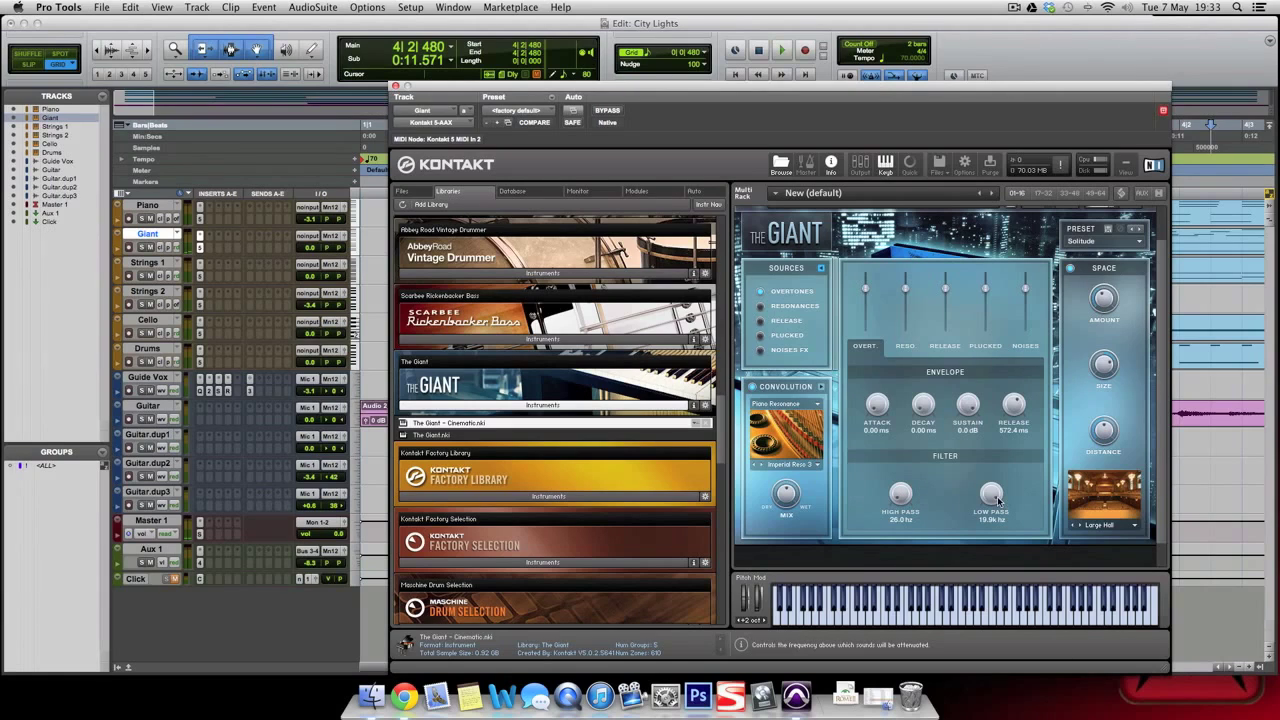
mouse_move(905, 498)
left_mouse_down()
mouse_move(918, 410)
mouse_move(924, 486)
left_mouse_up()
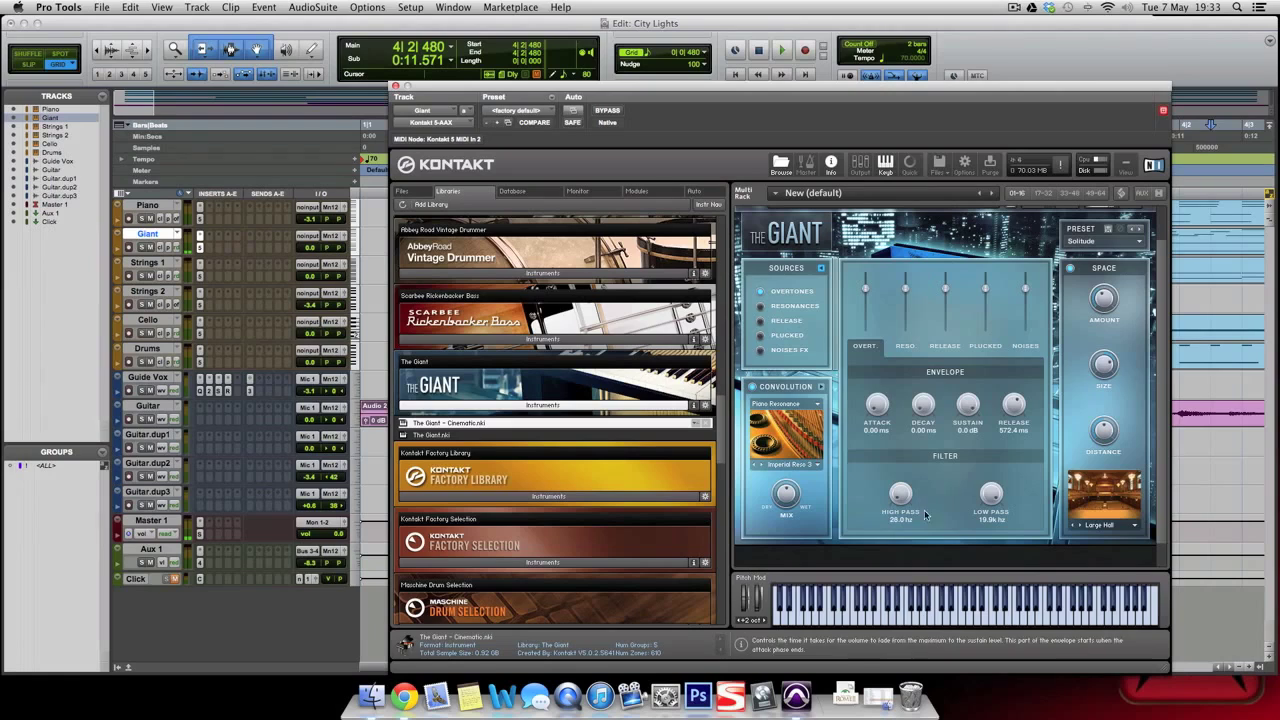
left_click_drag(999, 496, 1002, 470)
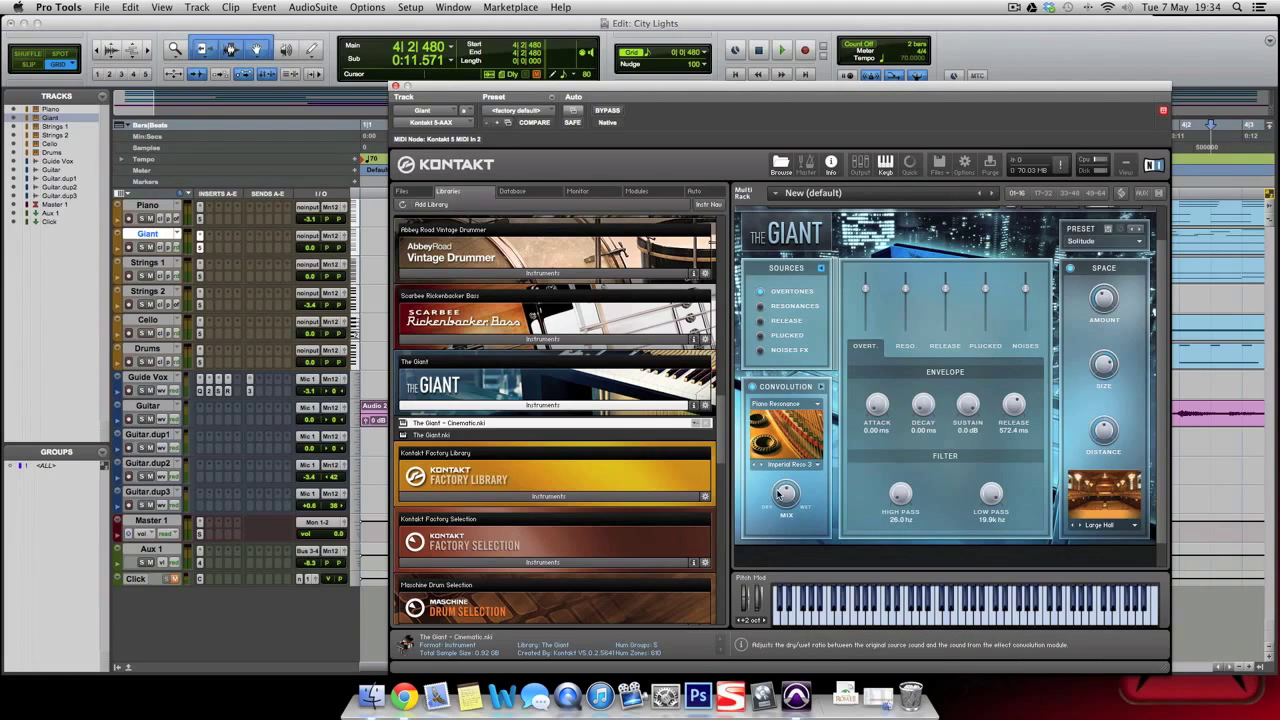
- Look through the available convolution resonances without changing the selection, and set the Space reverb to Taj Mahal
left_click(817, 466)
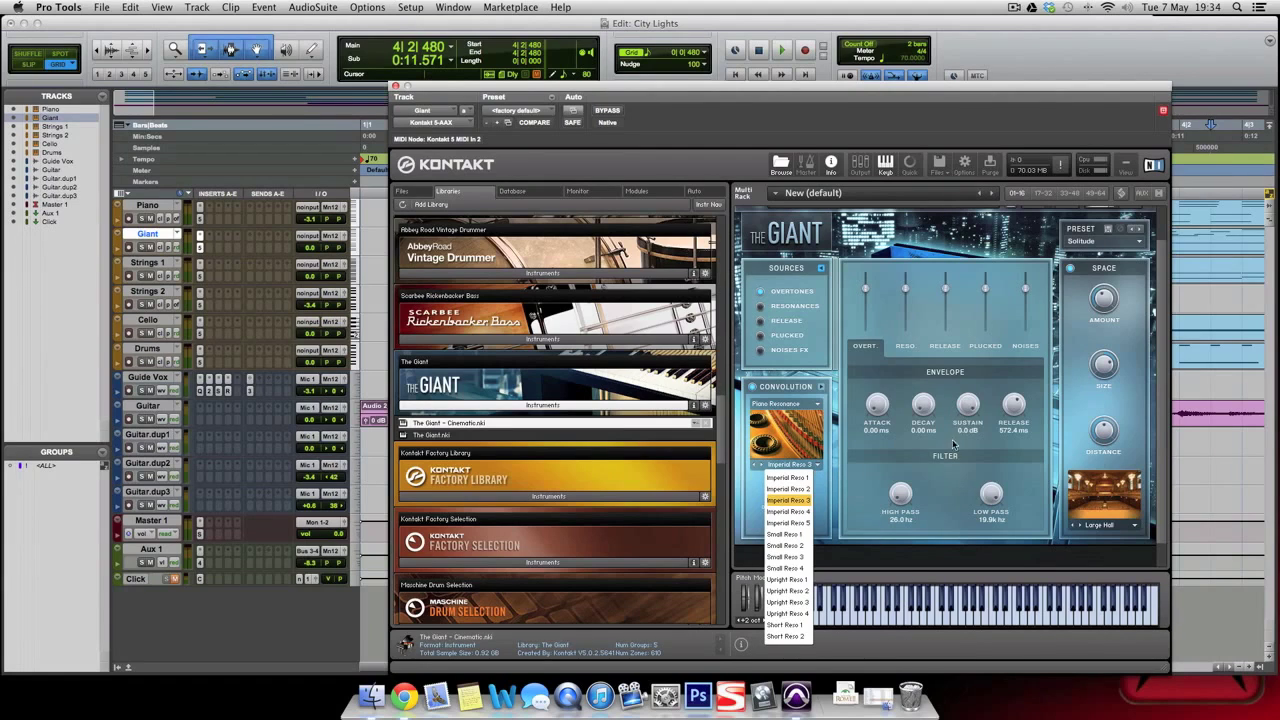
left_click(1077, 299)
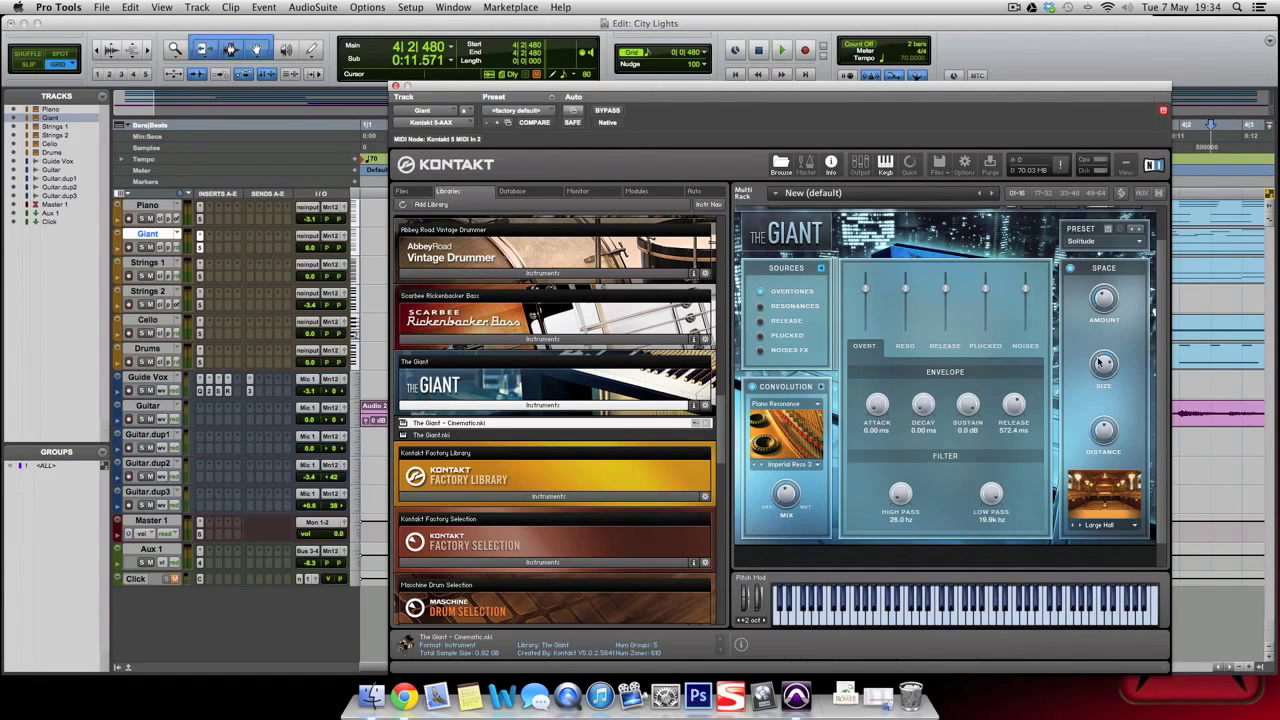
left_click(1113, 528)
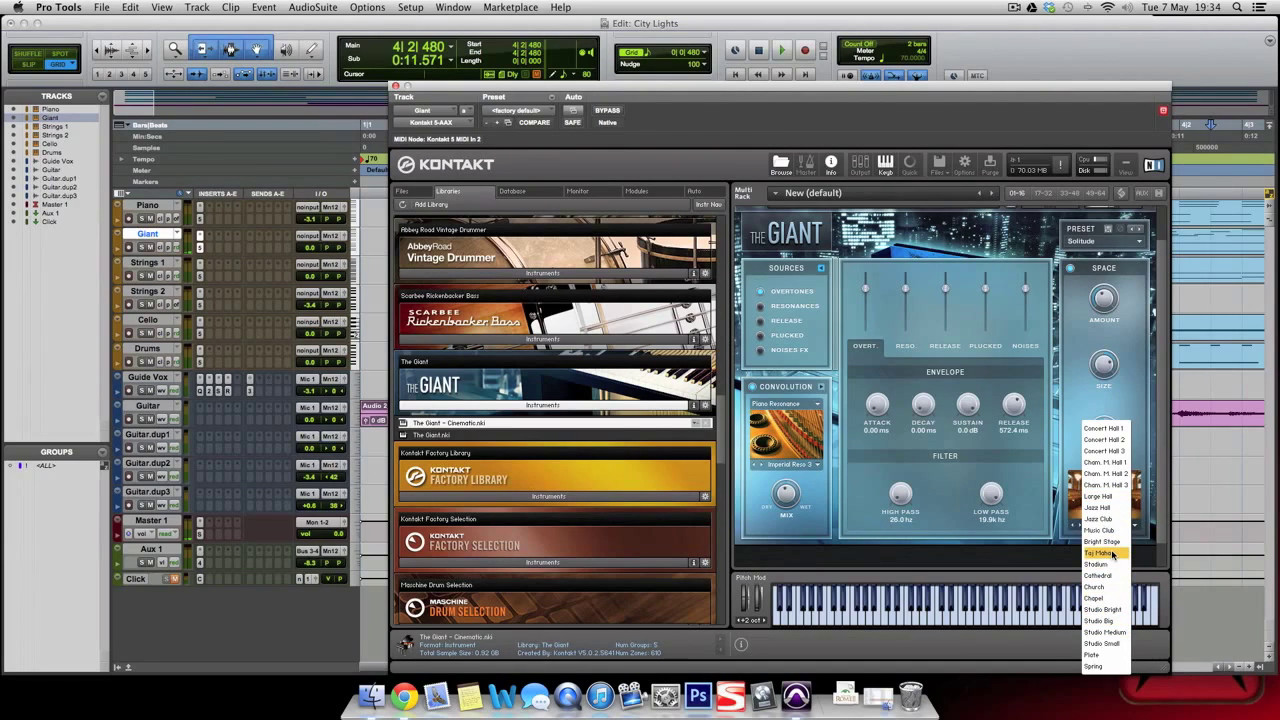
left_click(1112, 554)
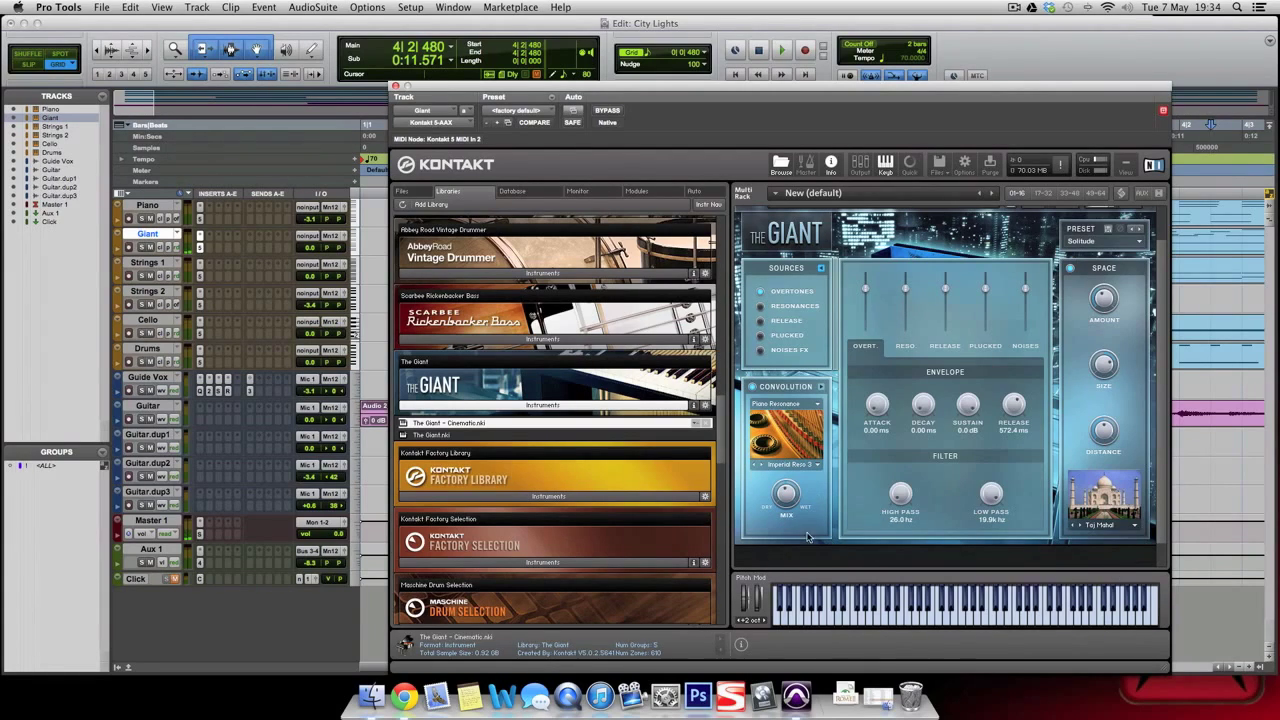
- Show the detailed Convolution settings of the Cinematic instrument, covering its equalizer, filter, limiter and IR controls
left_click(822, 387)
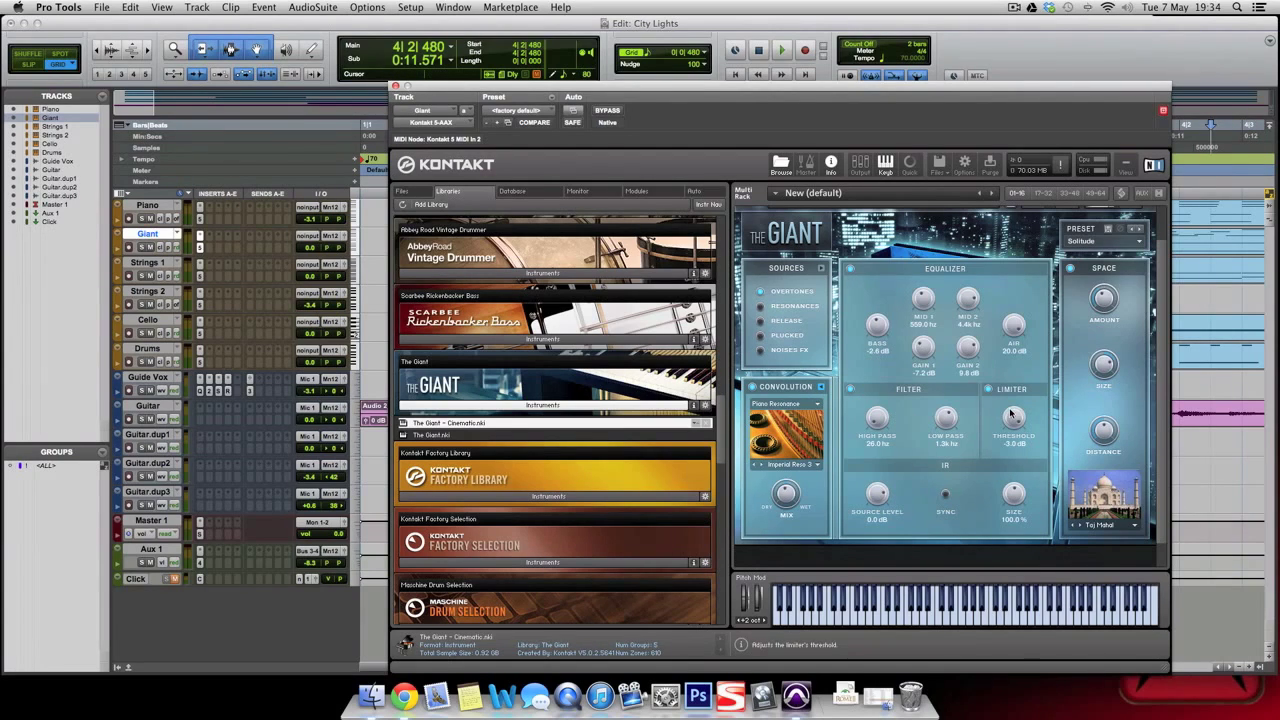
scroll(1012, 413, "up", 2)
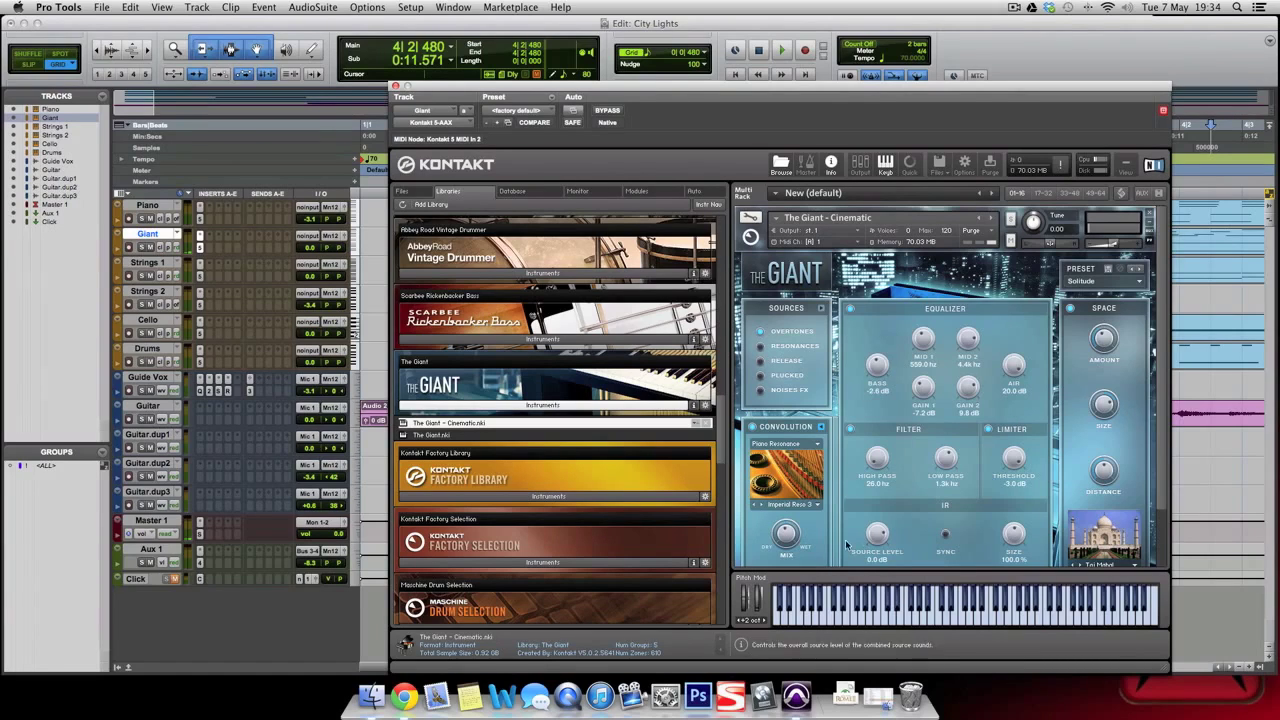
- Switch to Chrome, view the Pricing page for The Giant on the Native Instruments site, and return to Kontakt in Pro Tools
left_click(401, 695)
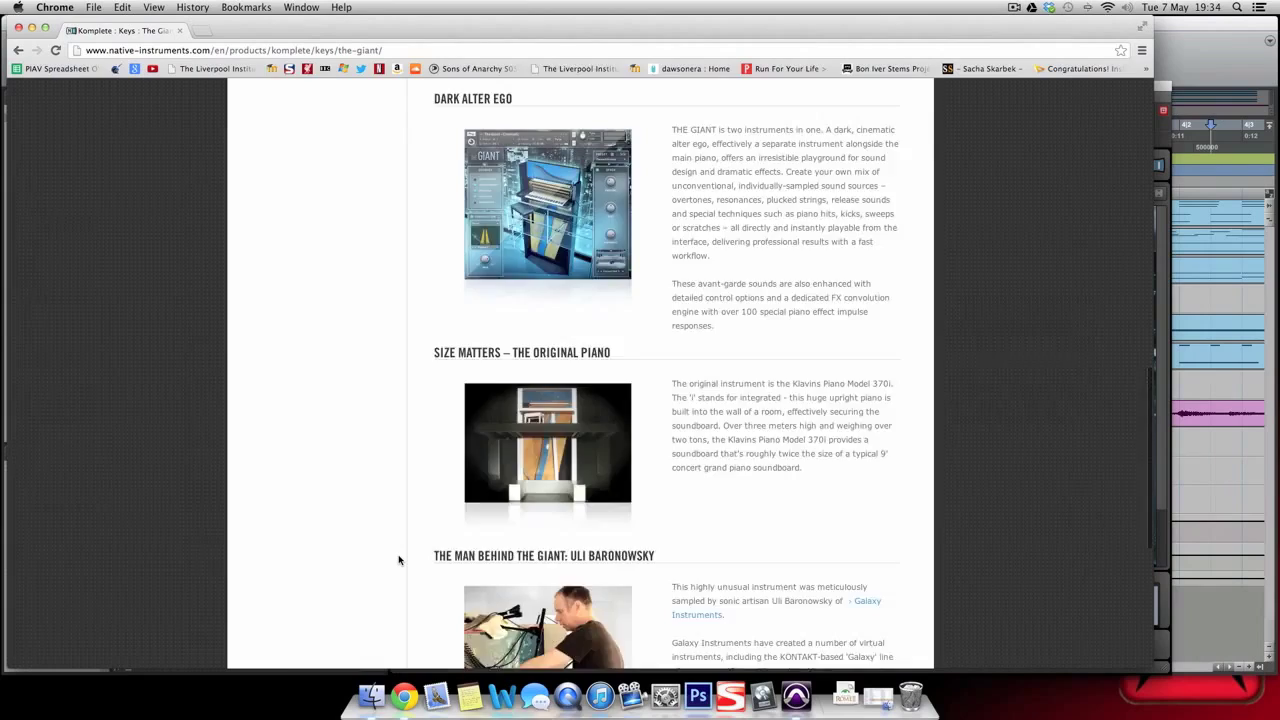
scroll(398, 560, "up", 10)
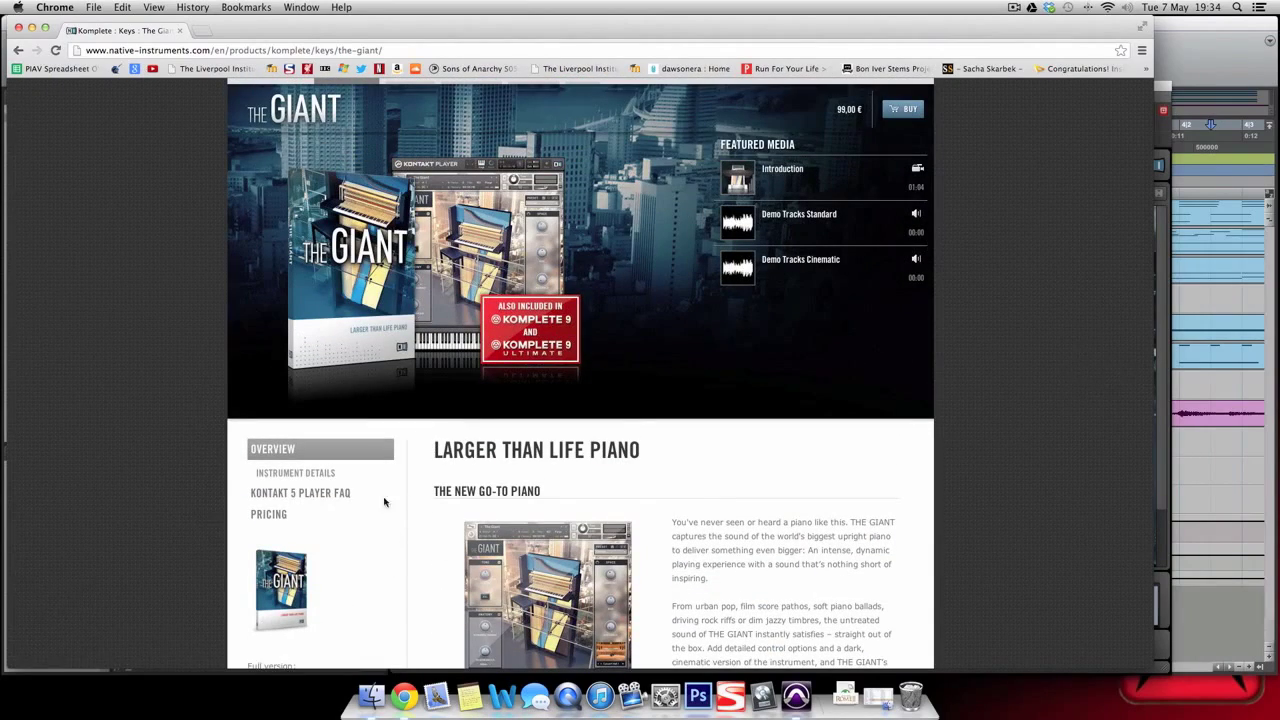
left_click(268, 514)
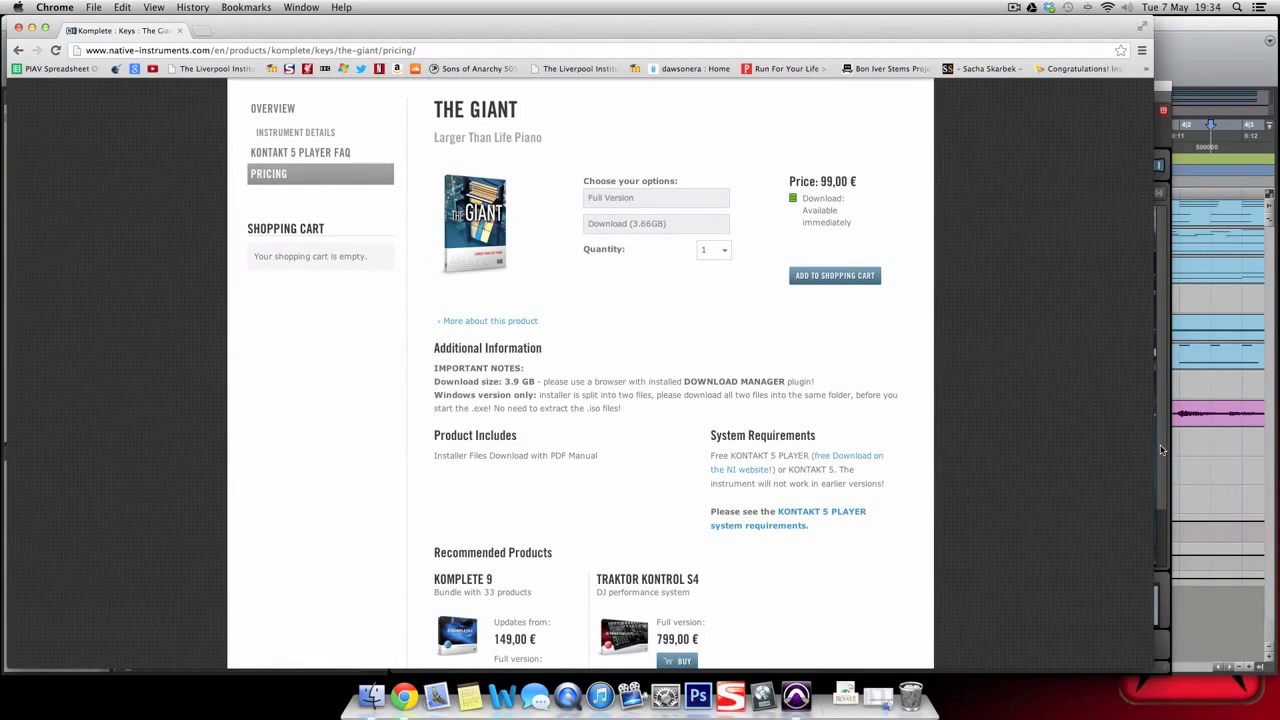
left_click(1203, 504)
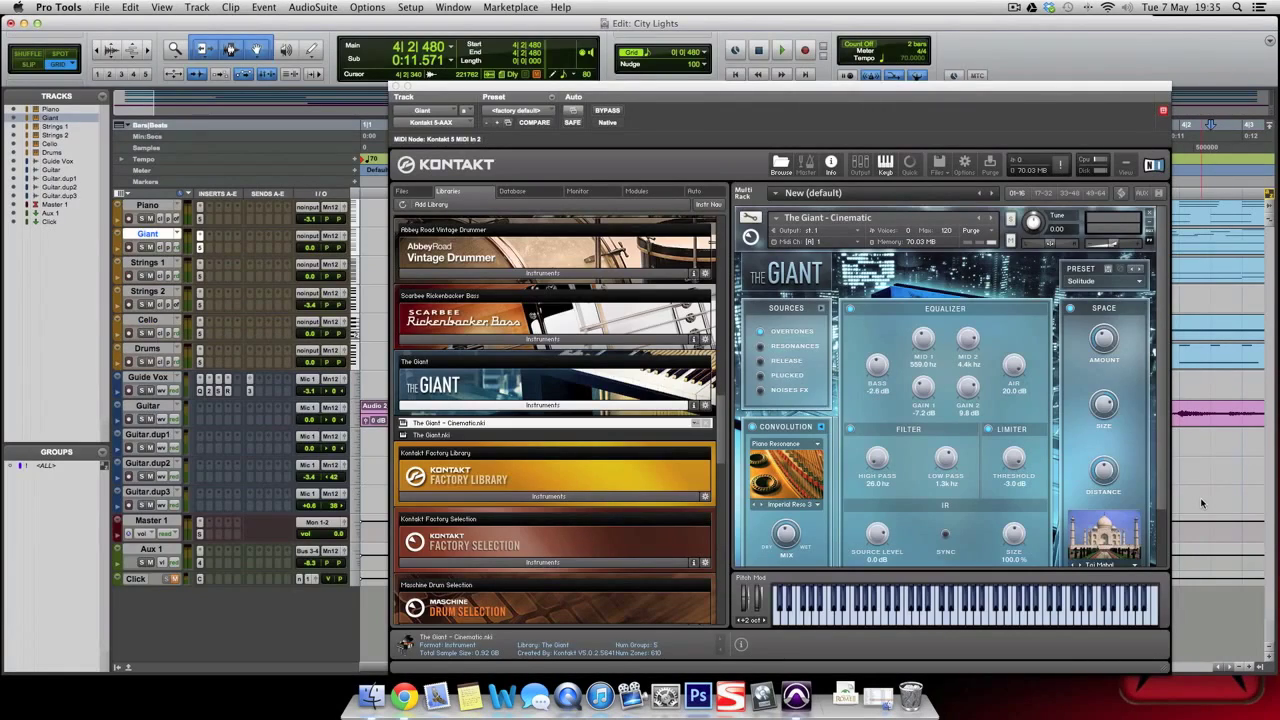